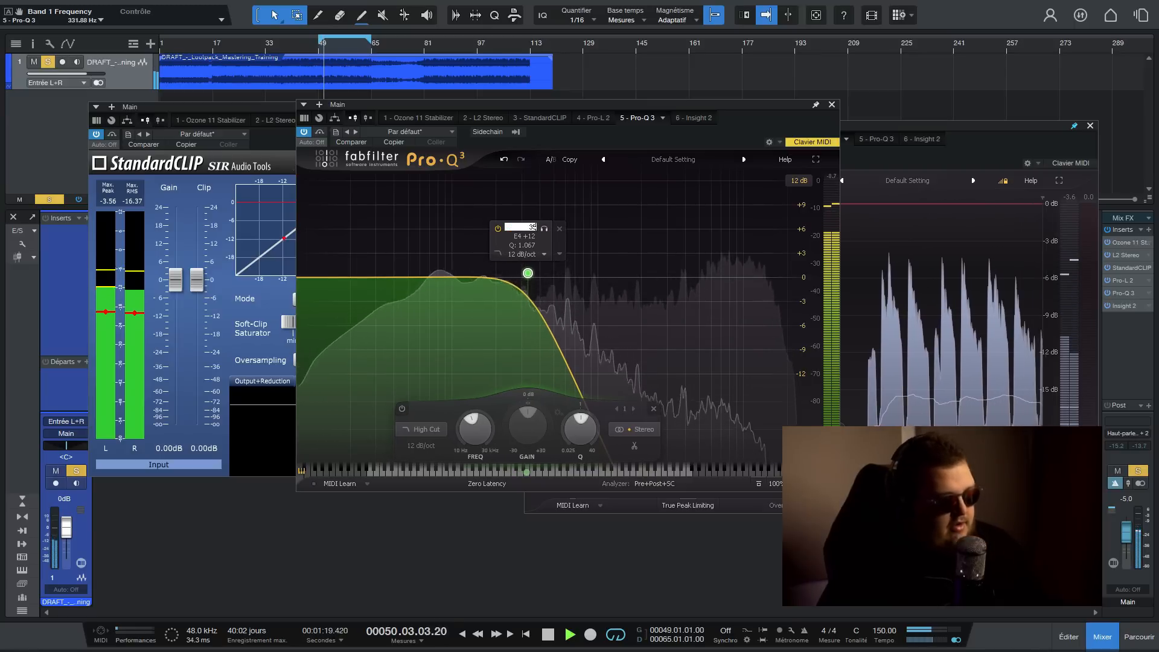
# Set the Pro-Q 3 high cut band to 350 Hz with a Q of 1, and close the equalizer window.
pyautogui.scroll(-1, 531, 277)
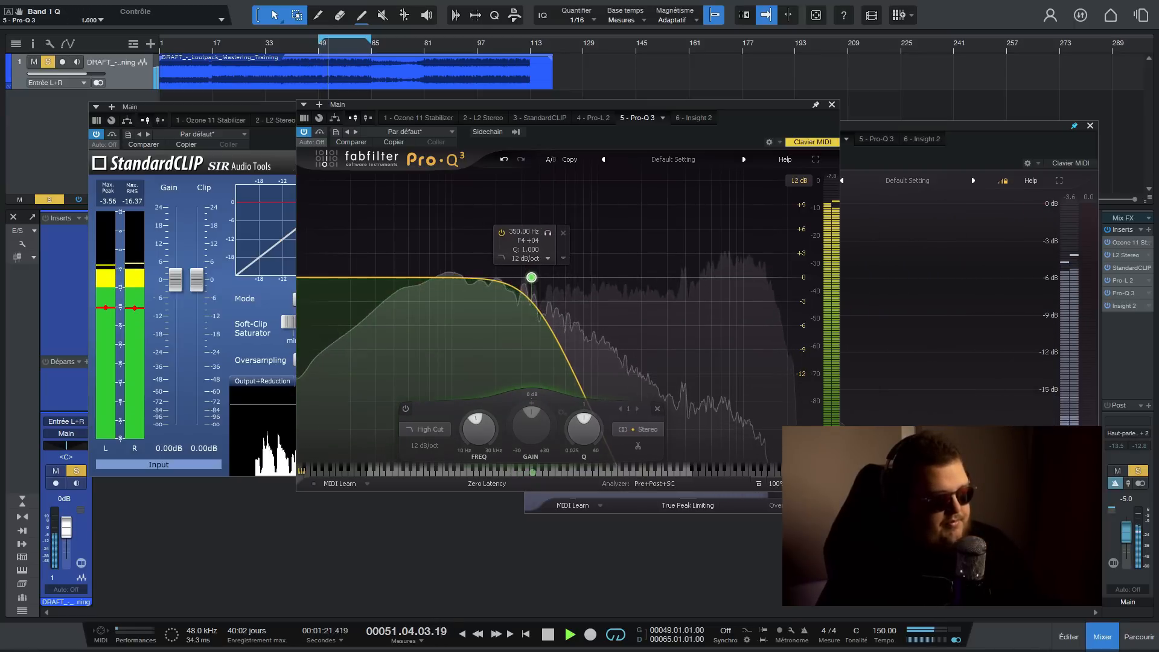
pyautogui.click(831, 105)
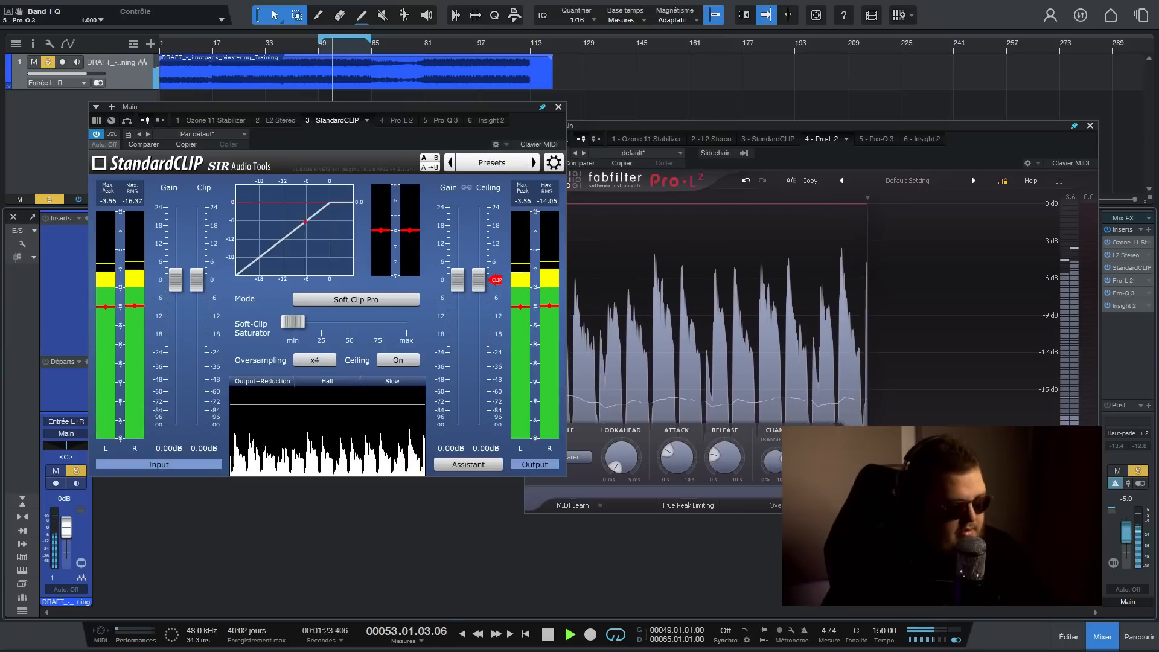
# Lower the StandardCLIP clip level to -9 dB and compare the looped section with the clipper bypassed and active.
pyautogui.moveTo(197, 279); pyautogui.dragTo(196, 308)
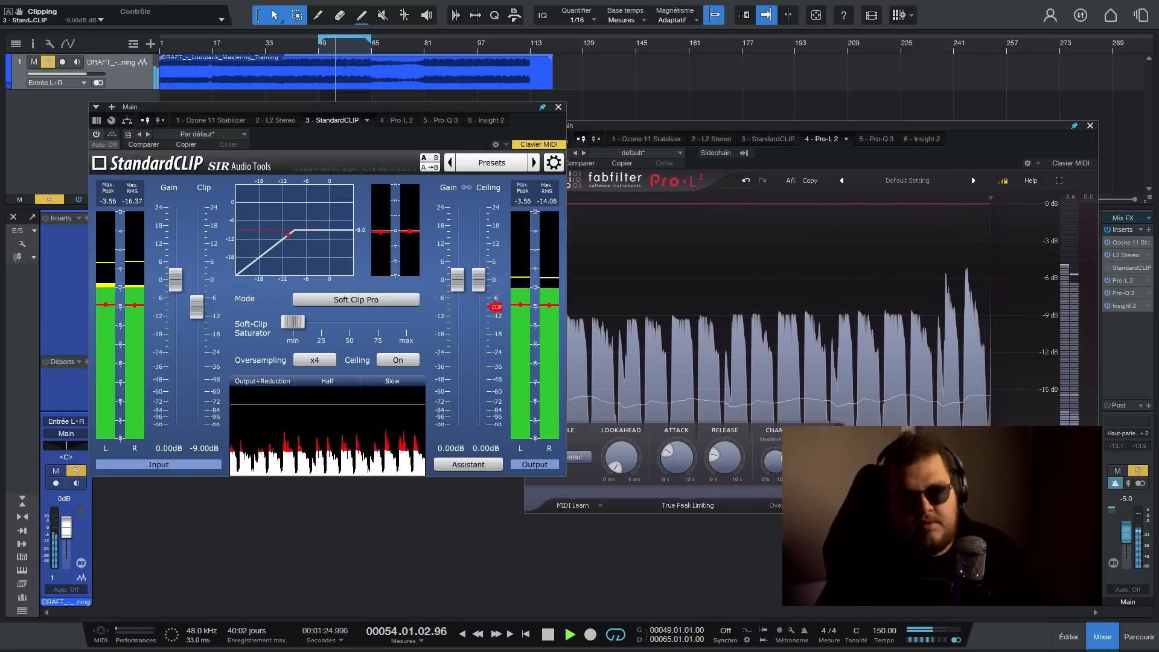
pyautogui.click(96, 134)
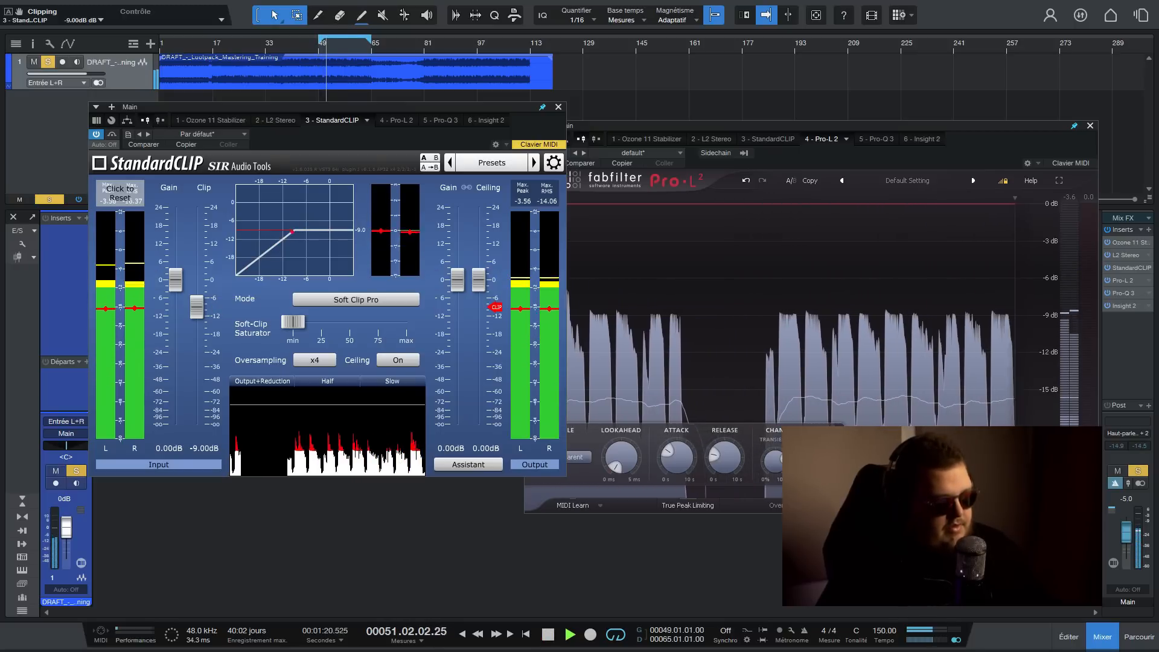
pyautogui.moveTo(197, 307)
pyautogui.moveTo(175, 279)
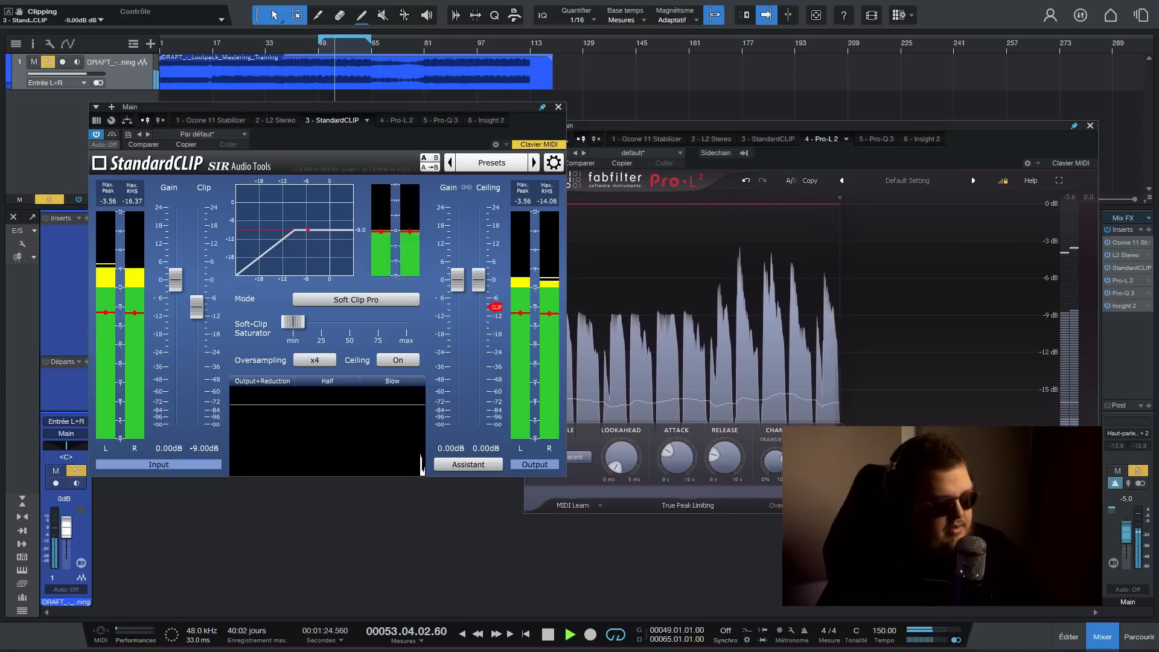
pyautogui.press('space')
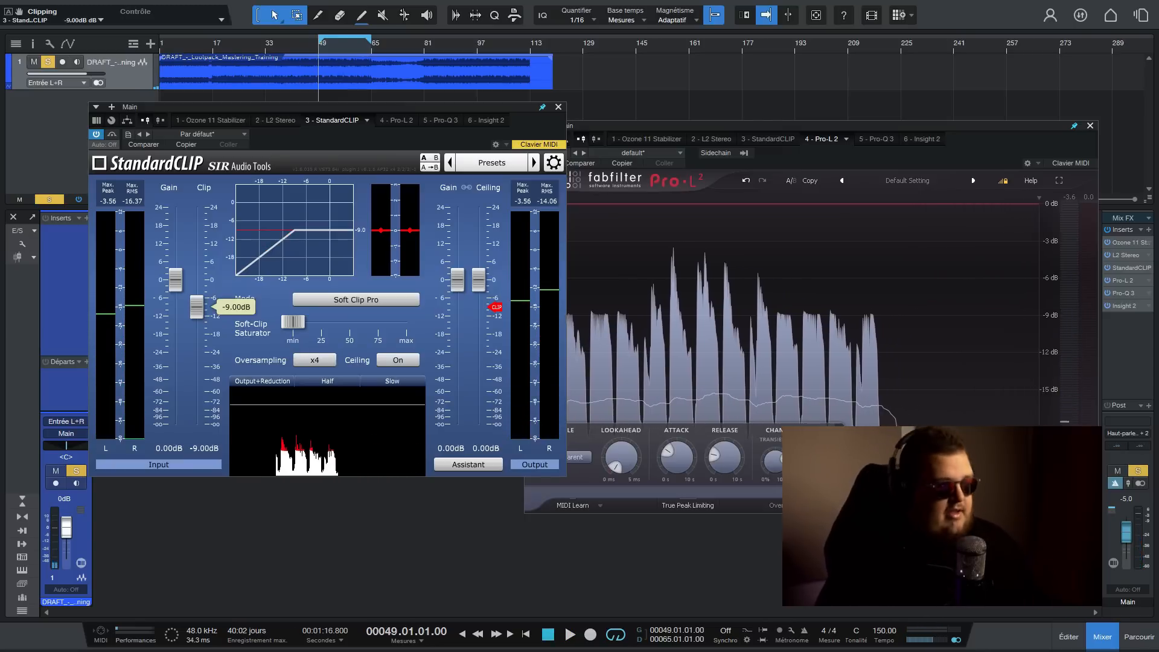
# Audition the loop with the clip level at -17.2 dB, trying 3.6 dB of output gain before resetting that gain to 0 dB.
pyautogui.moveTo(197, 306); pyautogui.dragTo(196, 330)
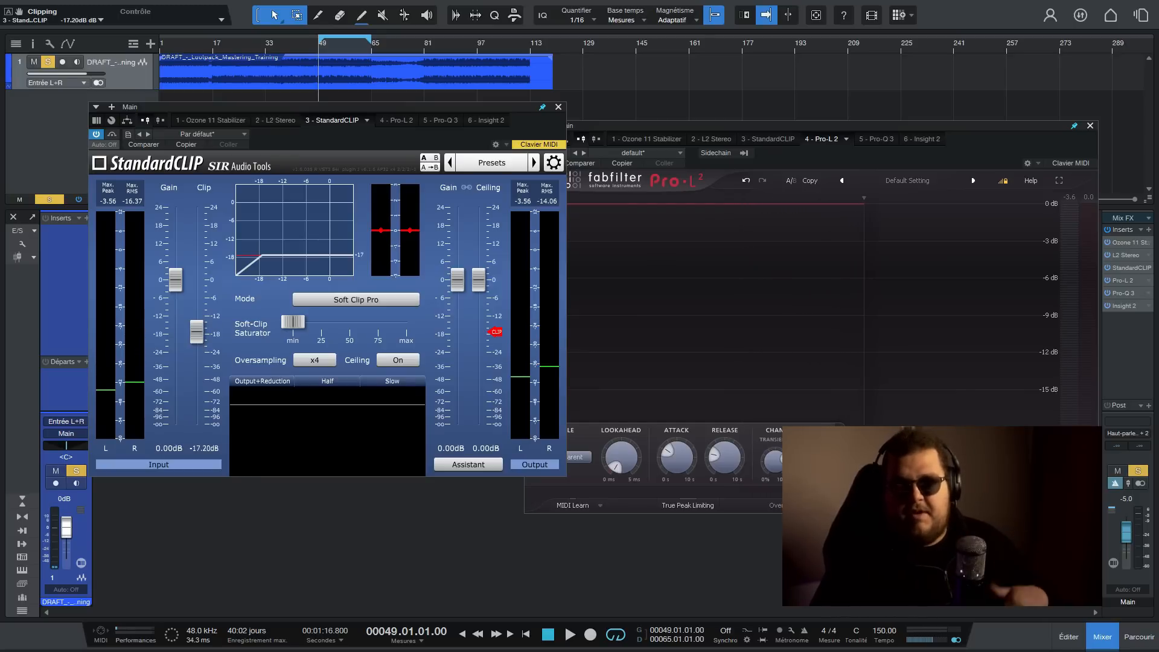
pyautogui.press('space')
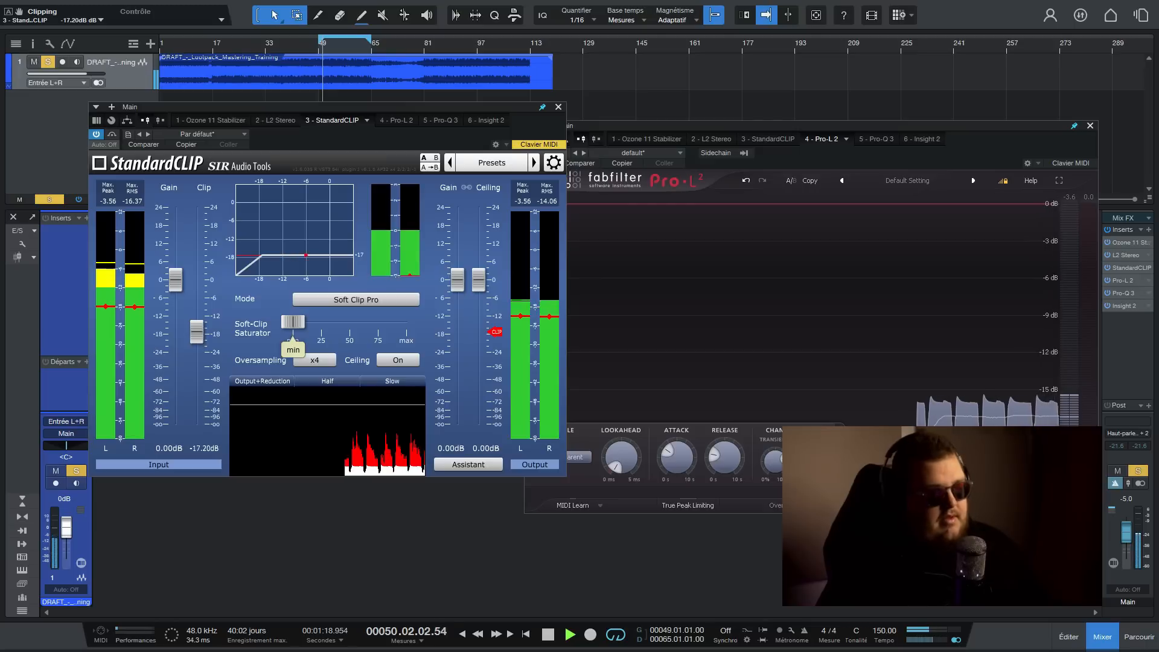
pyautogui.moveTo(458, 280); pyautogui.dragTo(458, 268)
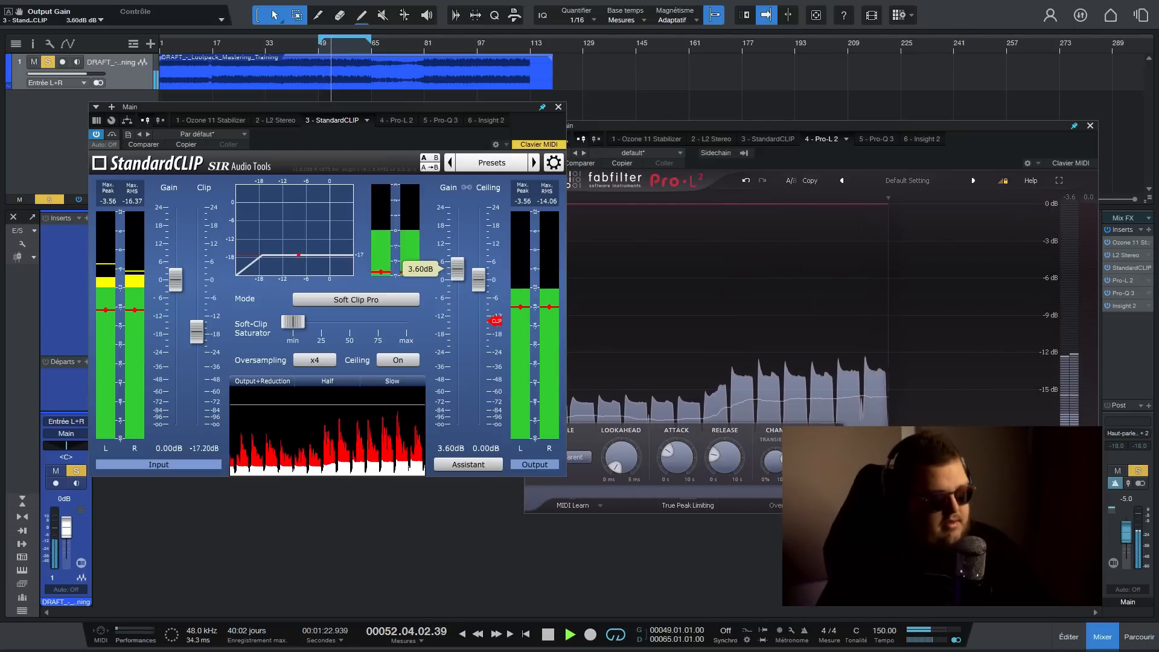
pyautogui.doubleClick(457, 269)
pyautogui.press('space')
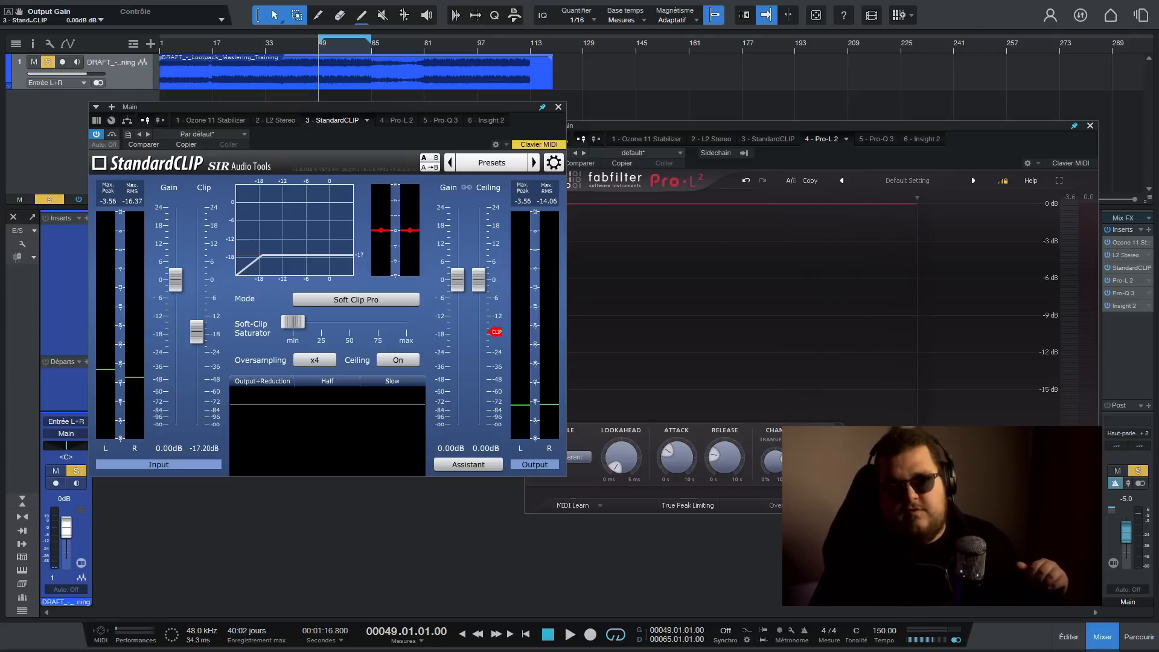
# Raise the StandardCLIP clip level to -7.8 dB and audition the looped section.
pyautogui.moveTo(196, 331); pyautogui.dragTo(196, 303)
pyautogui.press('space')
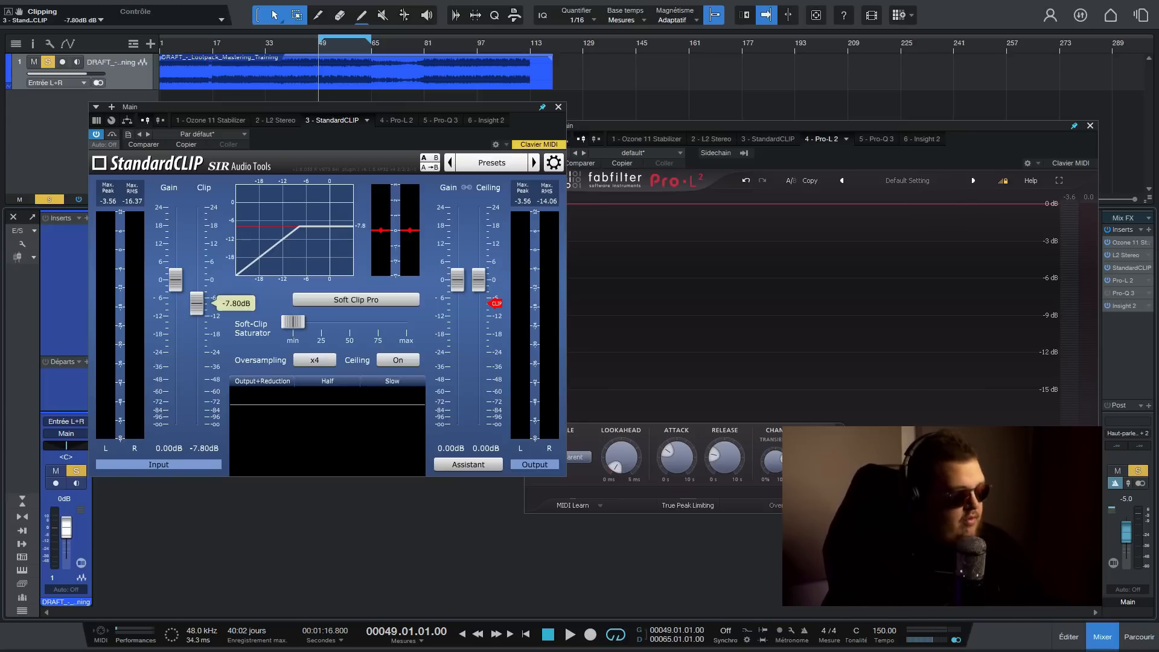
pyautogui.press('space')
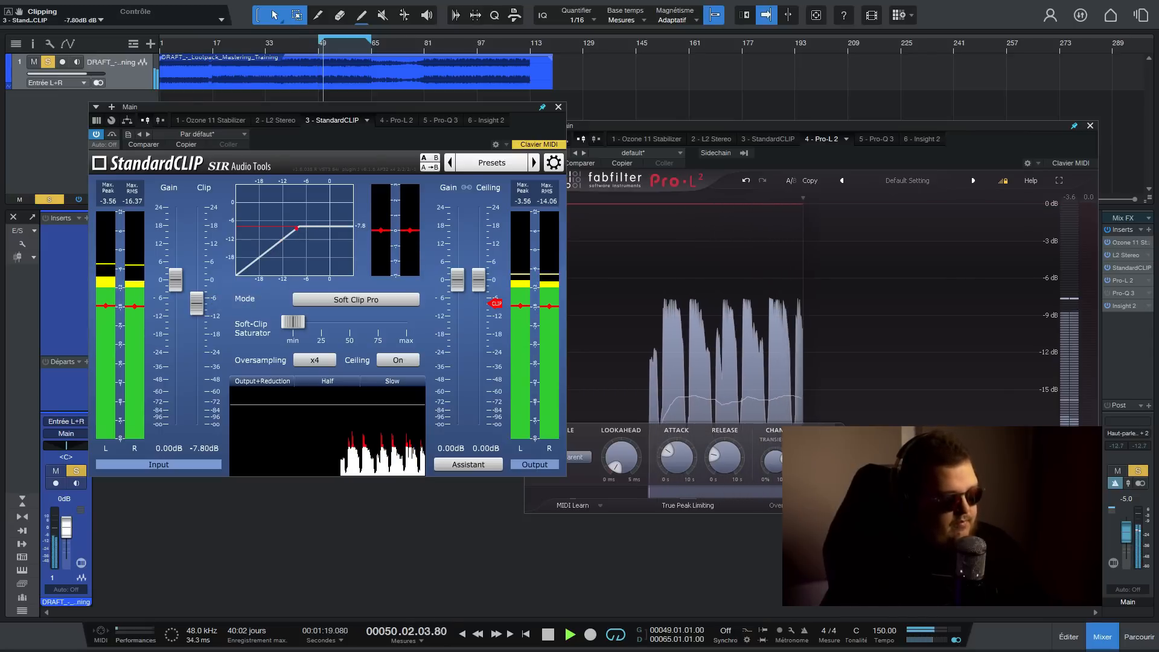
# Try an extreme StandardCLIP clip level of -23.6 dB, stop playback and reset the clip level to 0 dB.
pyautogui.moveTo(197, 301); pyautogui.dragTo(196, 350)
pyautogui.press('space')
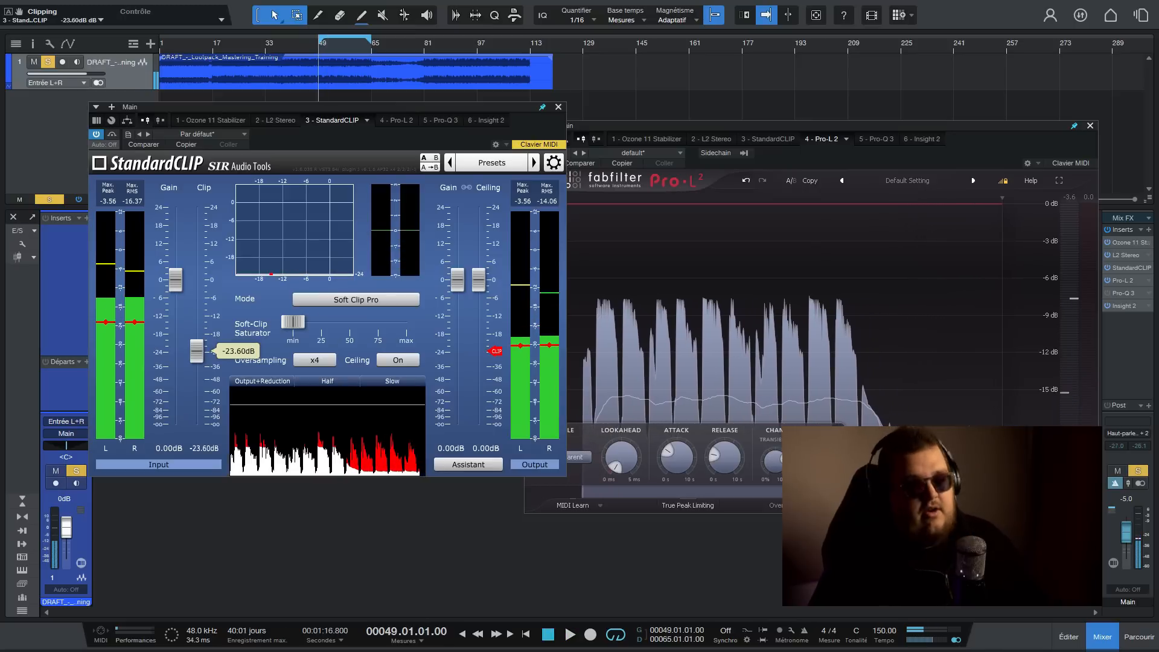
pyautogui.doubleClick(197, 351)
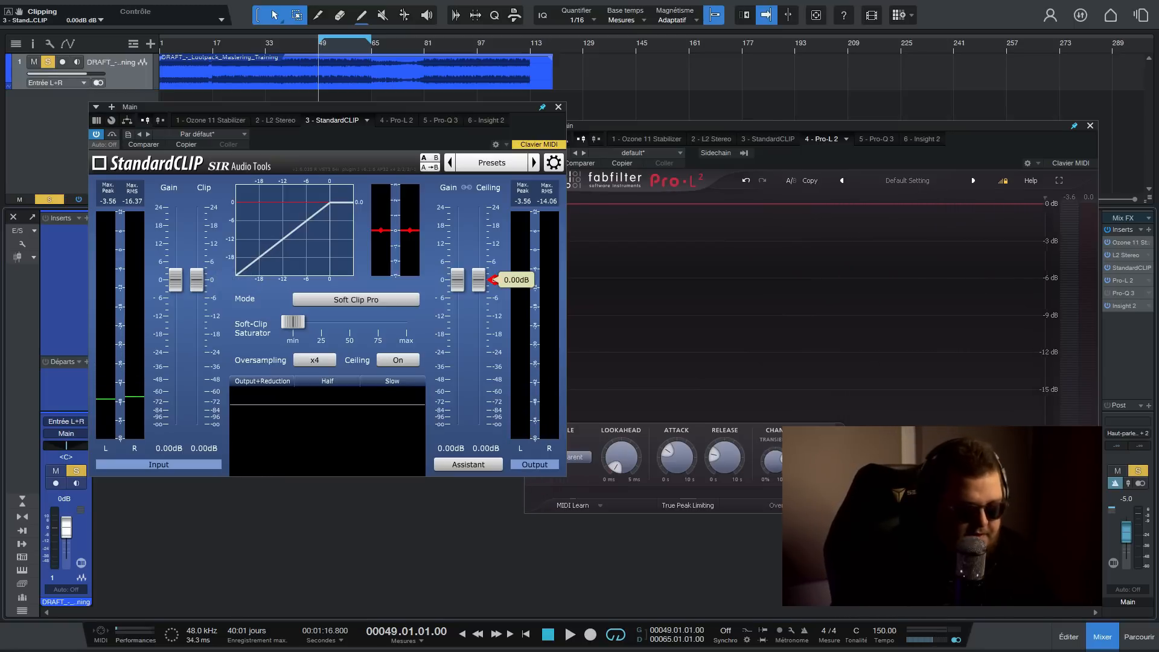
# Lay out the StandardCLIP, Pro-L 2, Insight 2 and L2 Stereo windows side by side, and set Pro-L 2's metering to Sample Peaks.
pyautogui.click(921, 139)
pyautogui.moveTo(1023, 128); pyautogui.dragTo(388, 195)
pyautogui.click(430, 301)
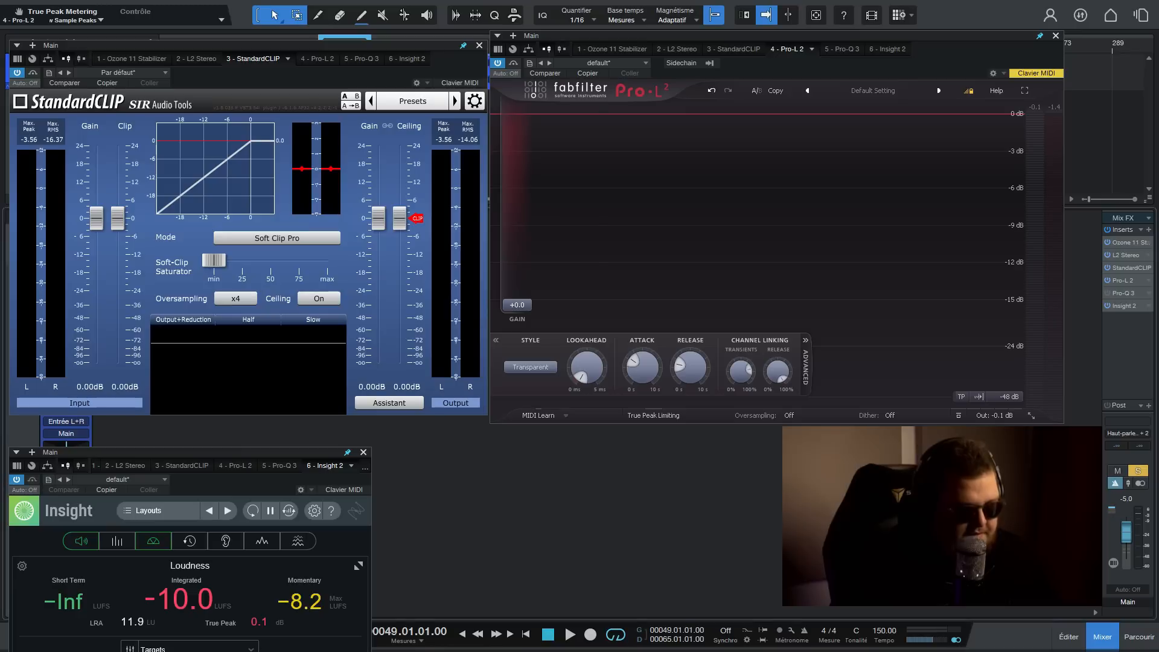
pyautogui.doubleClick(1124, 255)
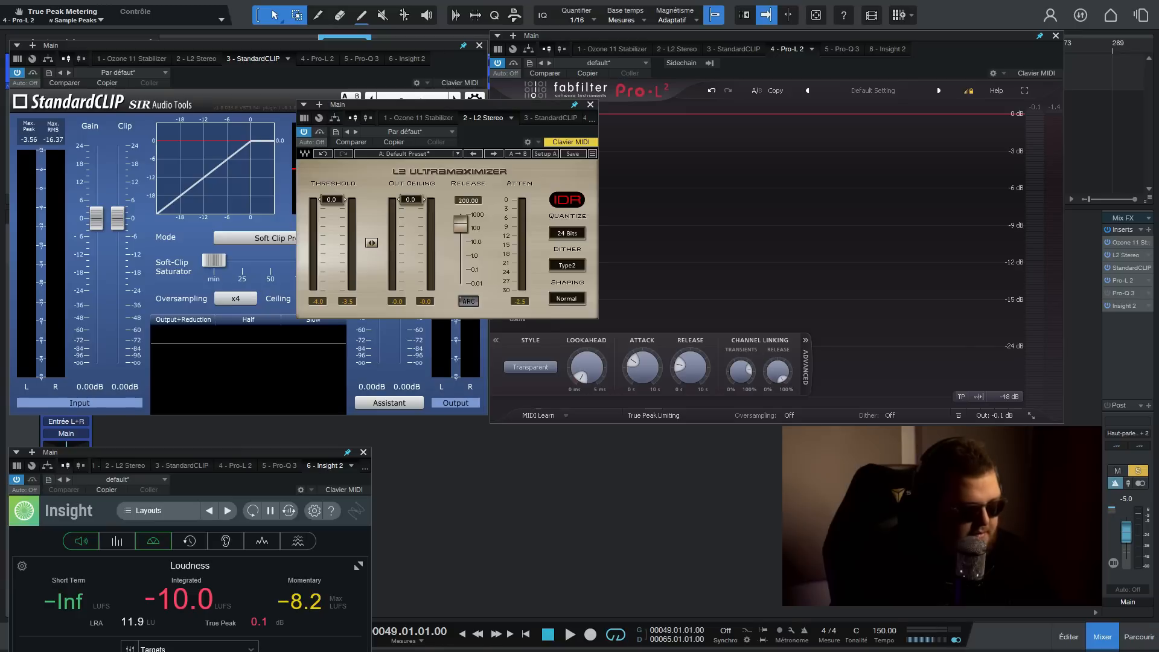
pyautogui.moveTo(423, 104); pyautogui.dragTo(508, 424)
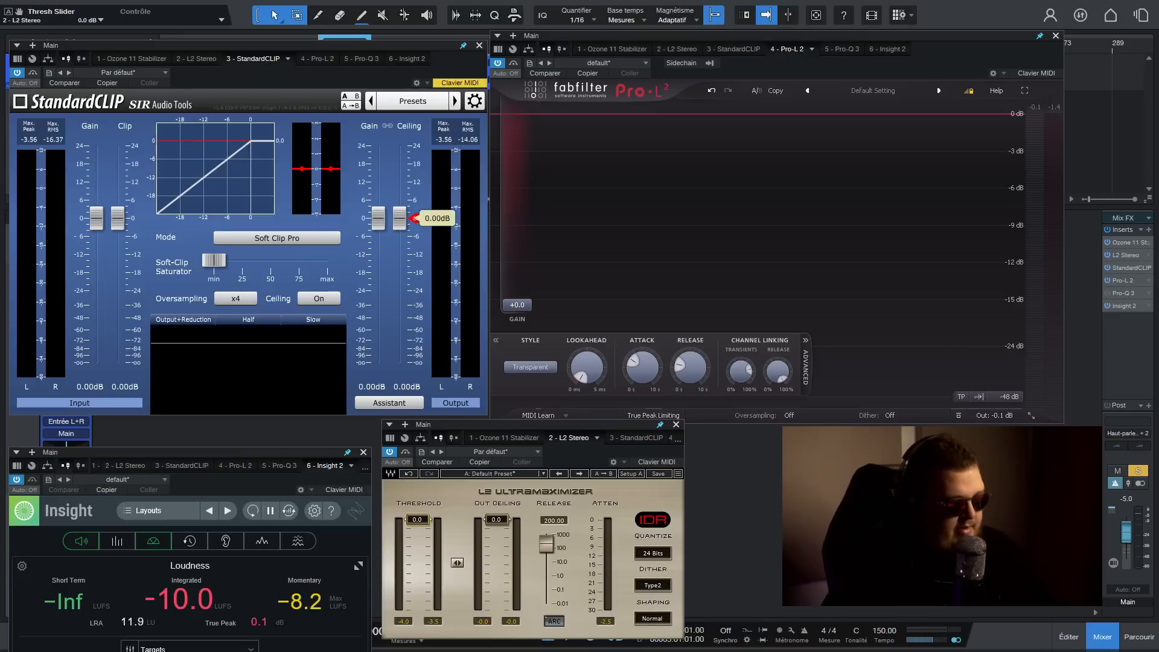
# Set the L2 Ultramaximizer threshold to -6.0 dB and its output ceiling to -0.1 dB while the loop plays.
pyautogui.press('space')
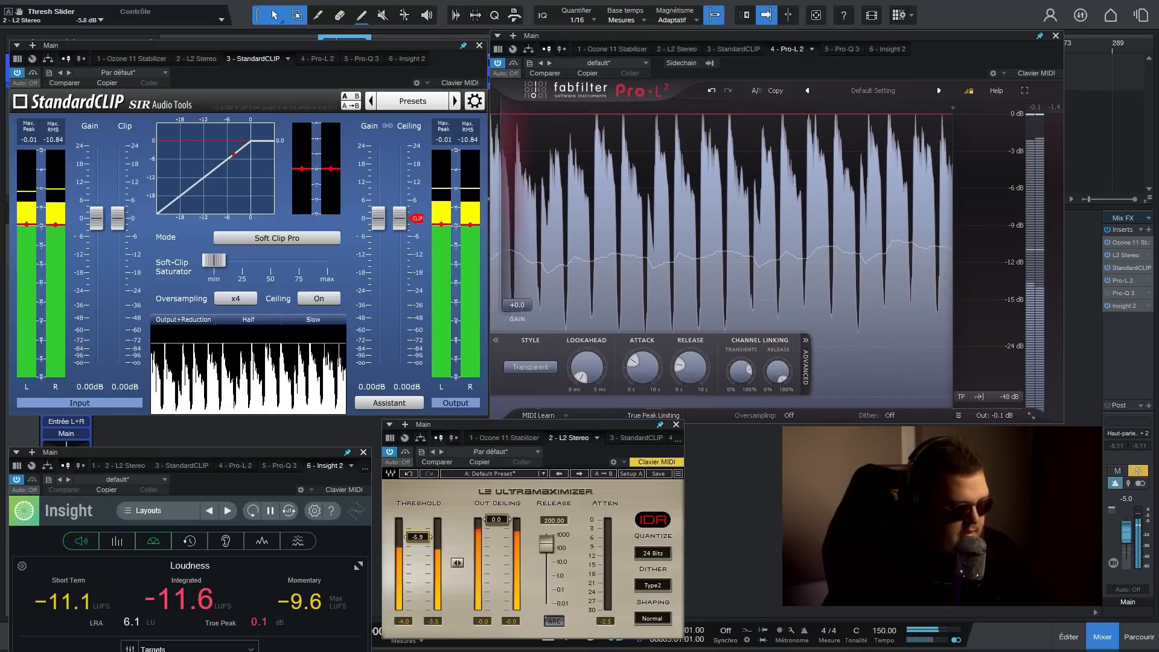
pyautogui.scroll(-1, 418, 536)
pyautogui.press('space')
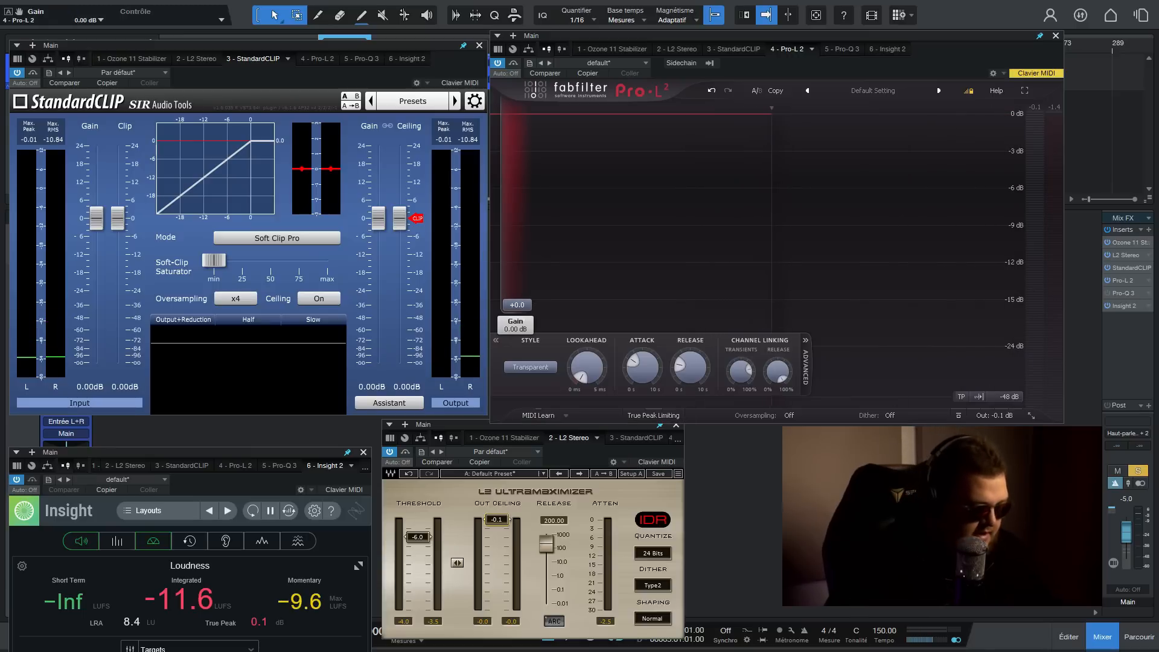
# Raise the Pro-L 2 gain to about +0.5 dB and audition the limiting on the looped section.
pyautogui.press('space')
pyautogui.scroll(1, 517, 305)
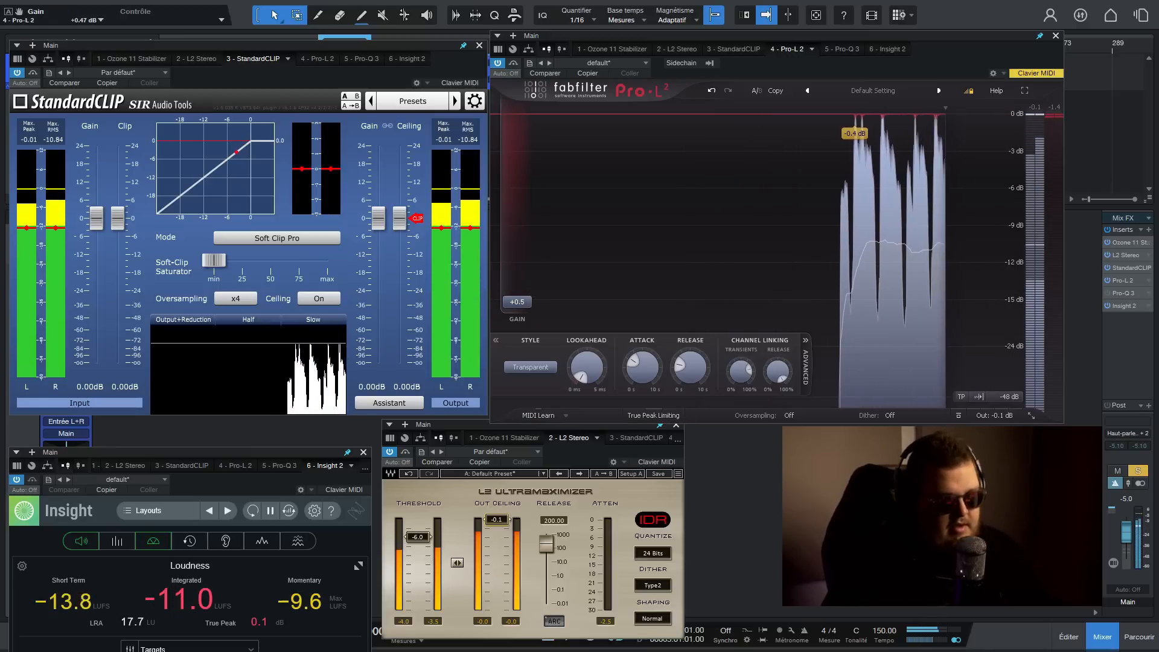
pyautogui.moveTo(377, 218)
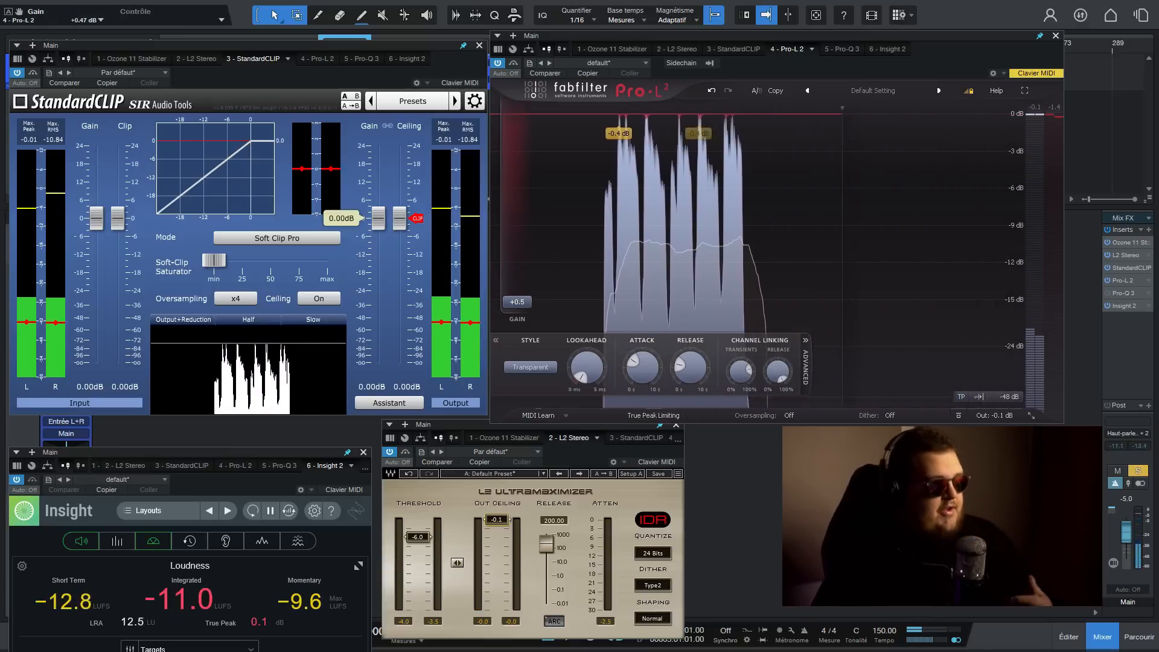
pyautogui.press('space')
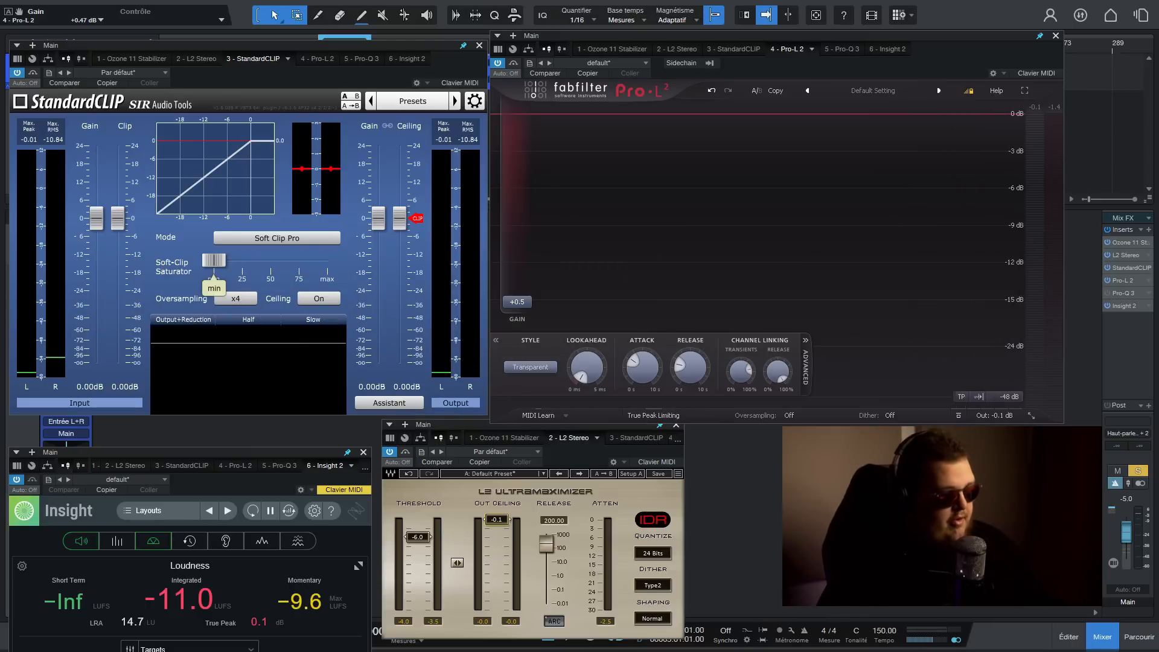
pyautogui.press('space')
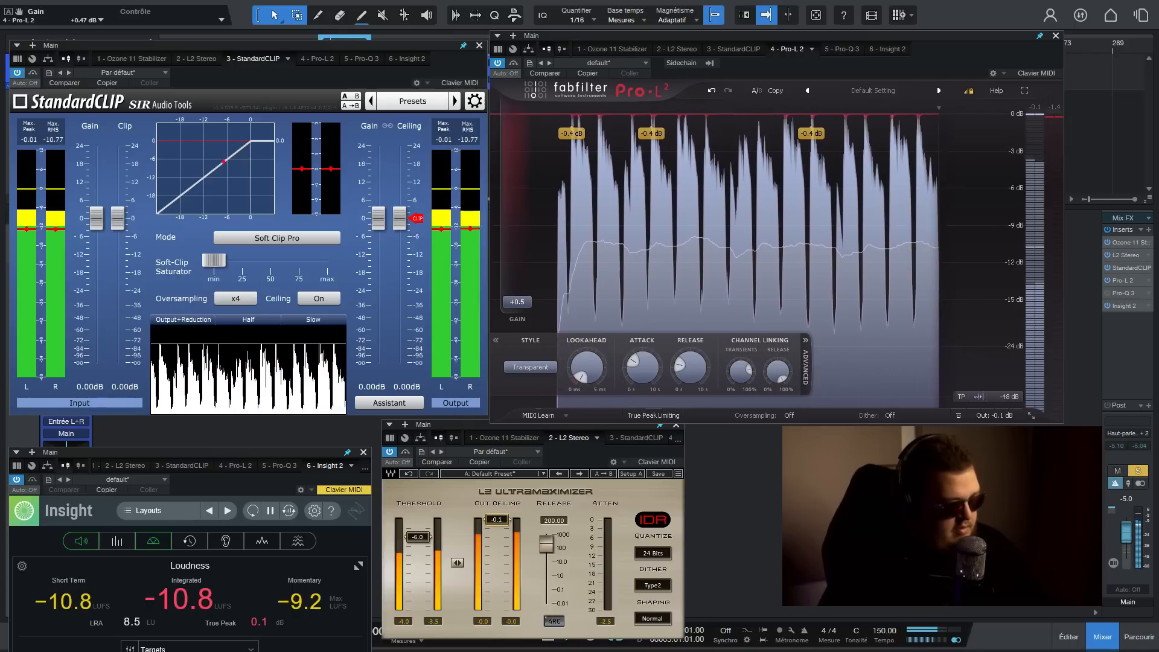
pyautogui.press('space')
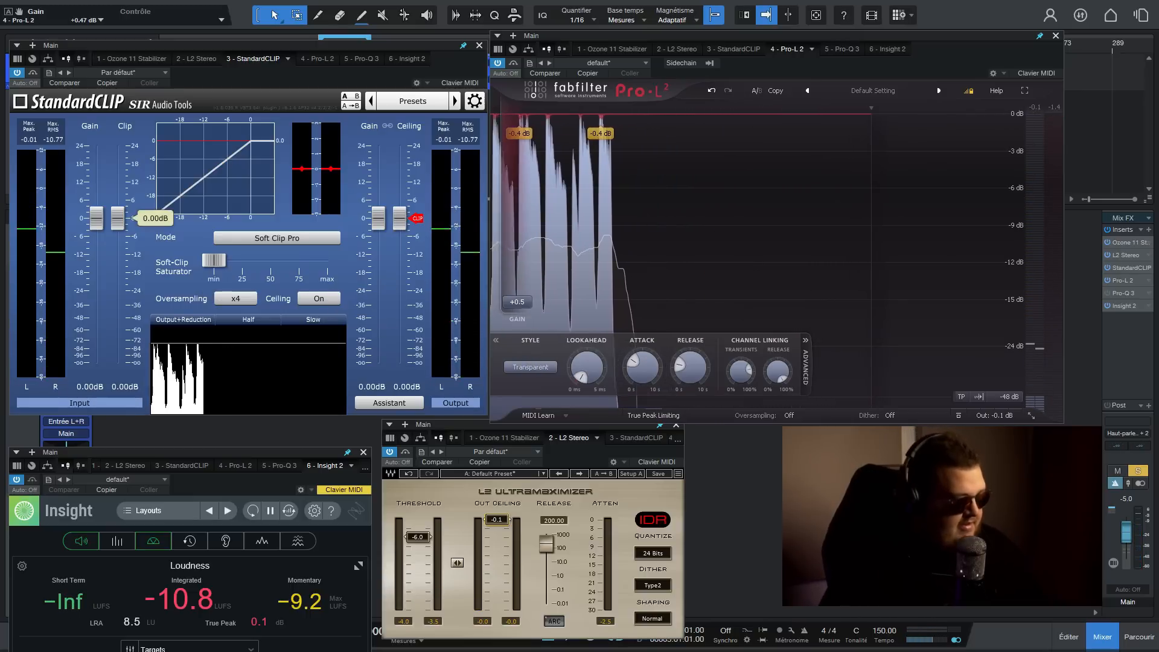
# Lower the StandardCLIP clip level to -1.8 dB, raise the Pro-L 2 gain to about +2 dB and audition the loop.
pyautogui.press('space')
pyautogui.moveTo(117, 218); pyautogui.dragTo(117, 222)
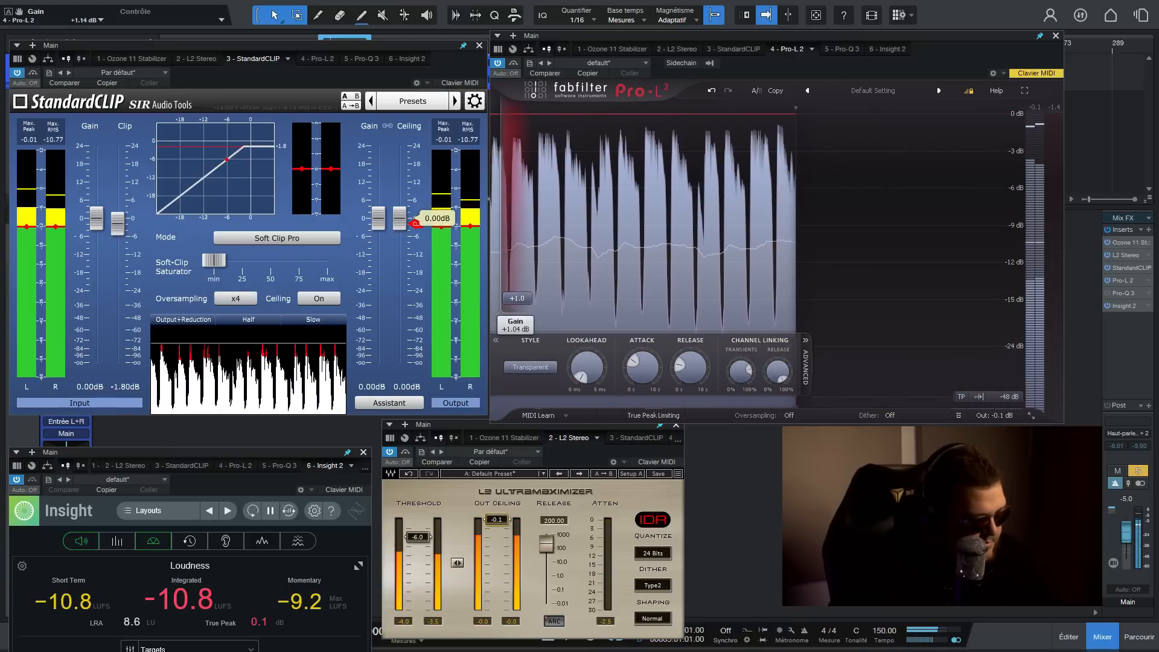
pyautogui.scroll(1, 517, 294)
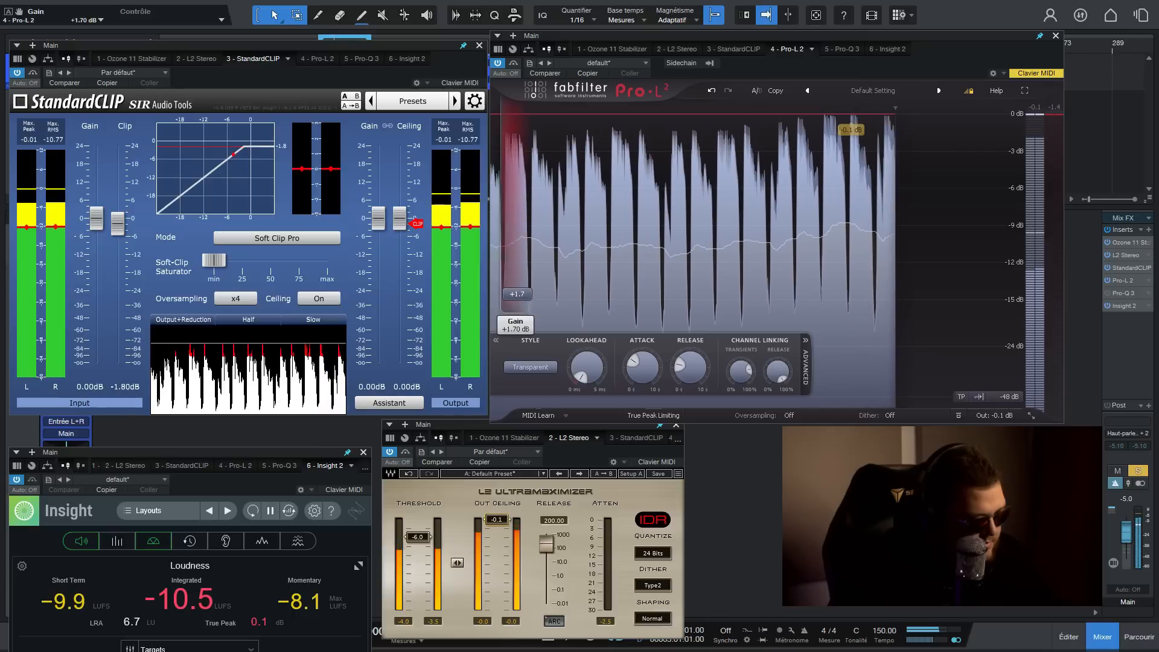
pyautogui.scroll(2, 517, 293)
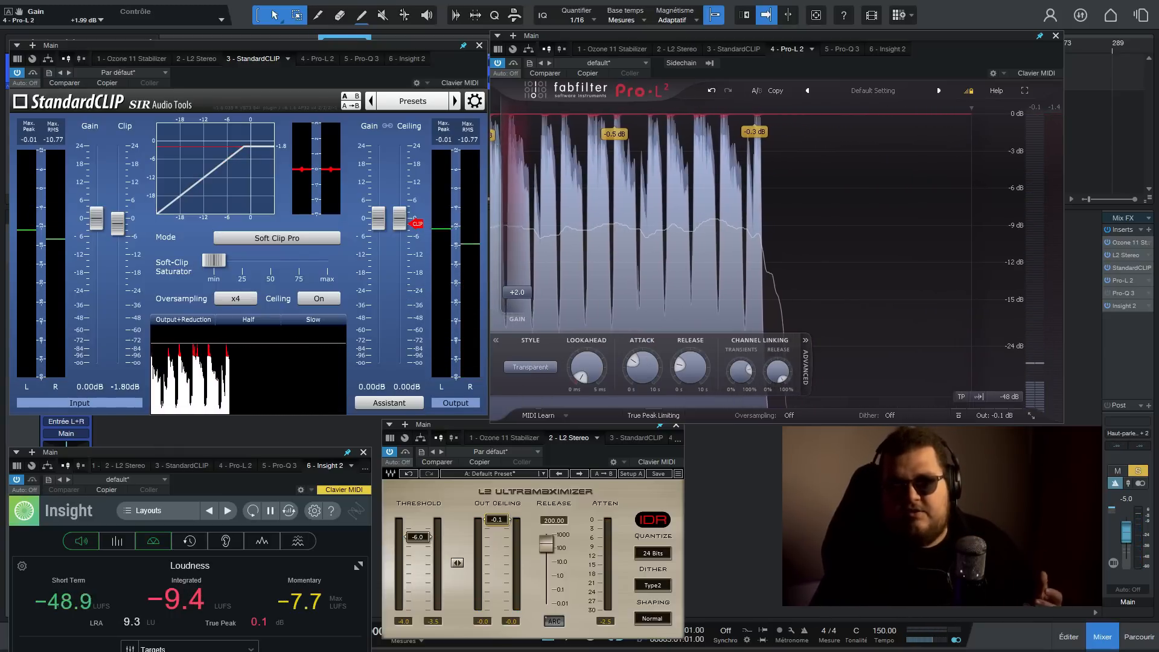
pyautogui.press('space')
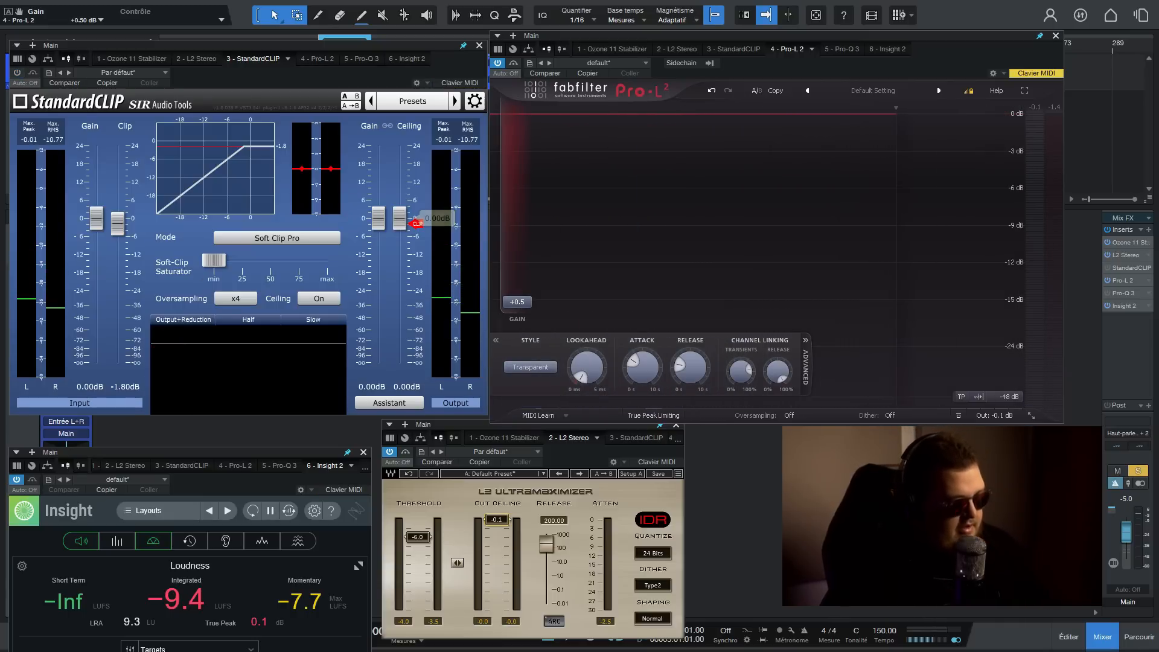
pyautogui.press('space')
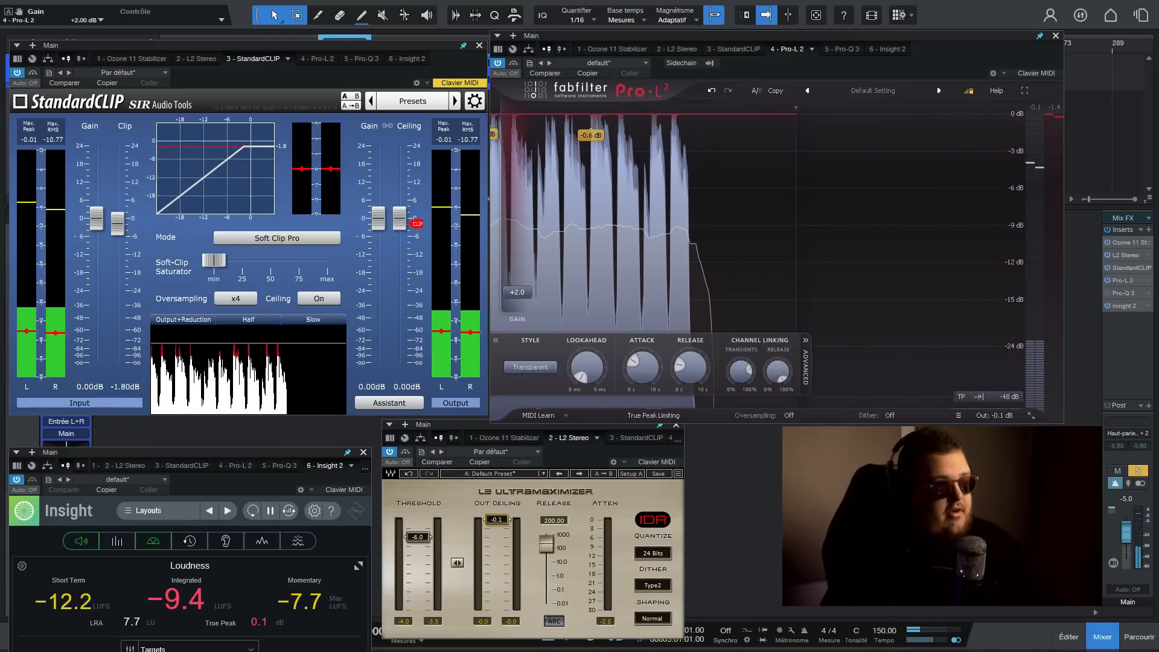
# Return the StandardCLIP clip level to 0 dB and the Pro-L 2 gain to about +0.5 dB.
pyautogui.moveTo(117, 224); pyautogui.dragTo(117, 217)
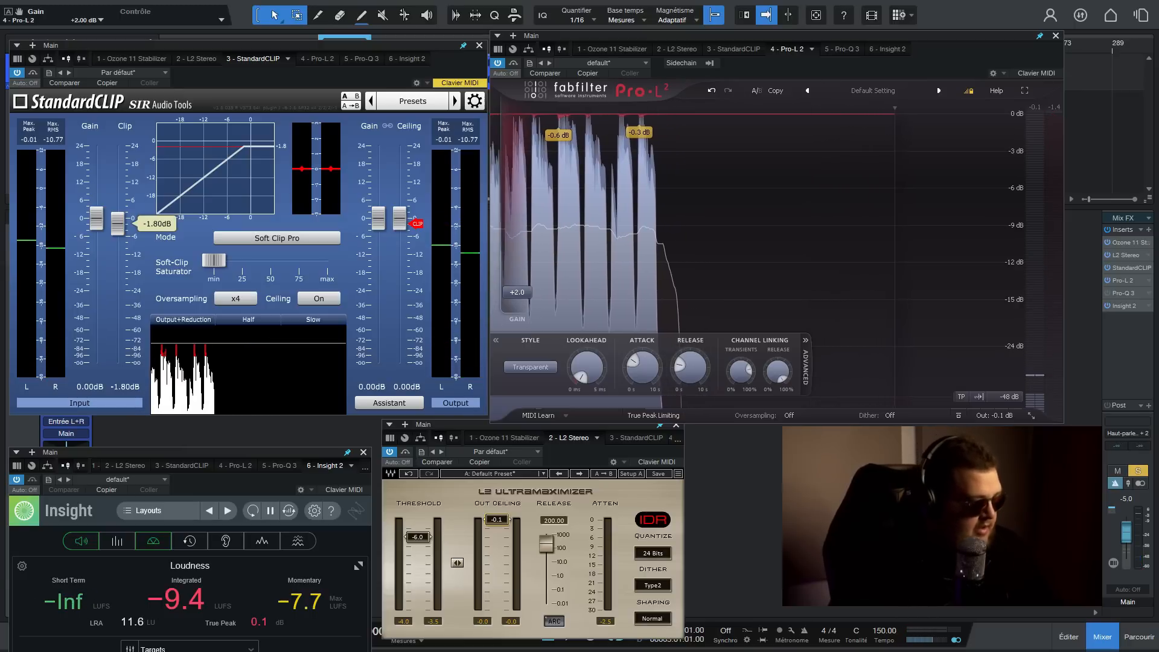
pyautogui.moveTo(517, 292); pyautogui.dragTo(518, 302)
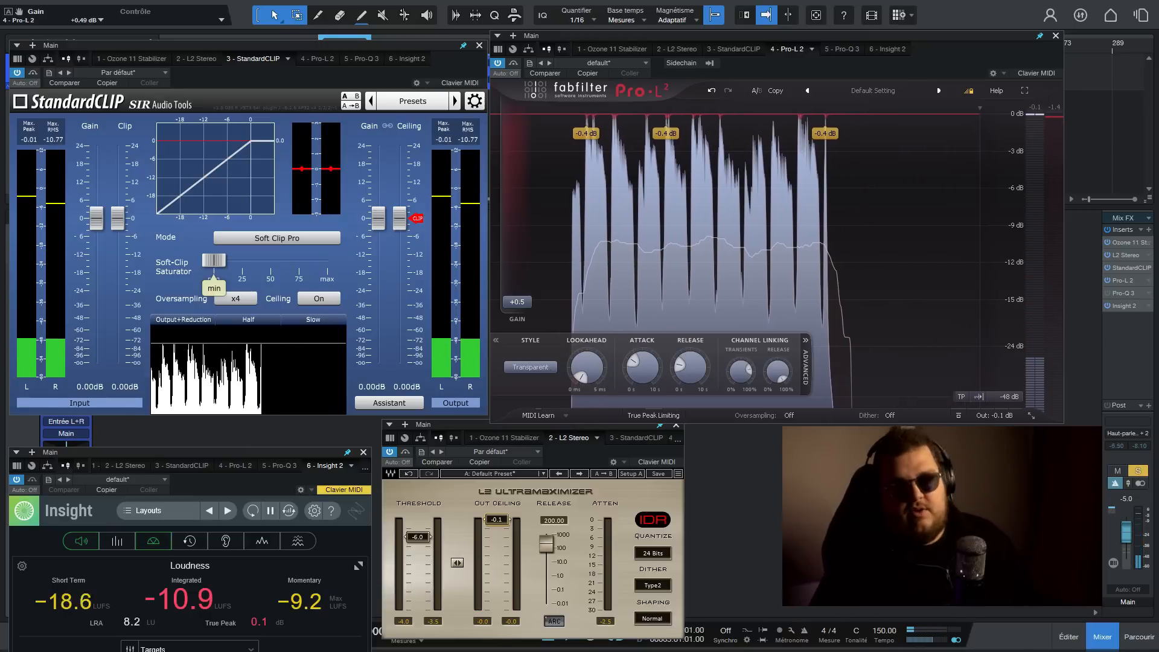
pyautogui.press('space')
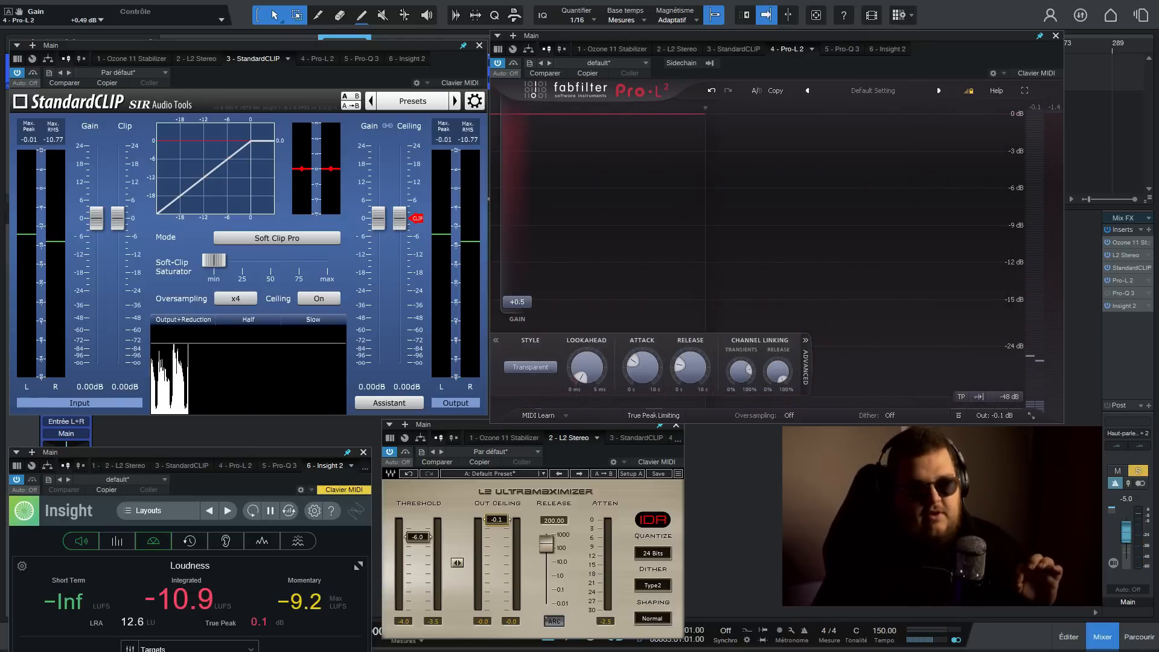
# Play the loop and set the StandardCLIP Soft-Clip Saturator to 22%.
pyautogui.press('space')
pyautogui.moveTo(213, 259); pyautogui.dragTo(233, 260)
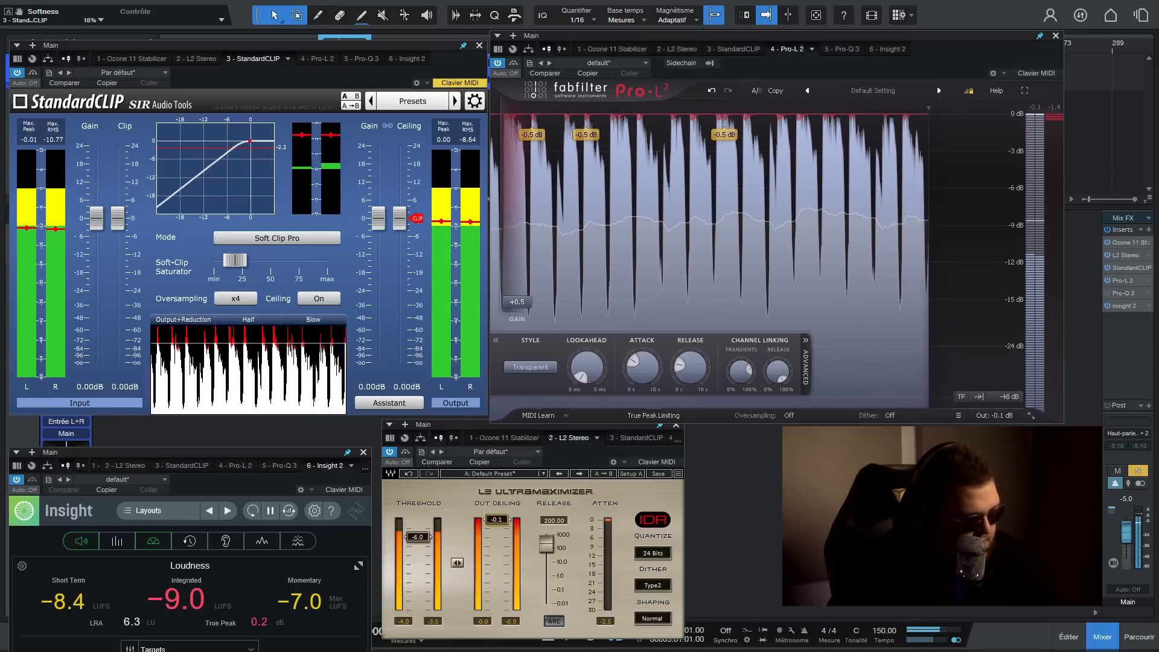
pyautogui.moveTo(235, 260); pyautogui.dragTo(236, 259)
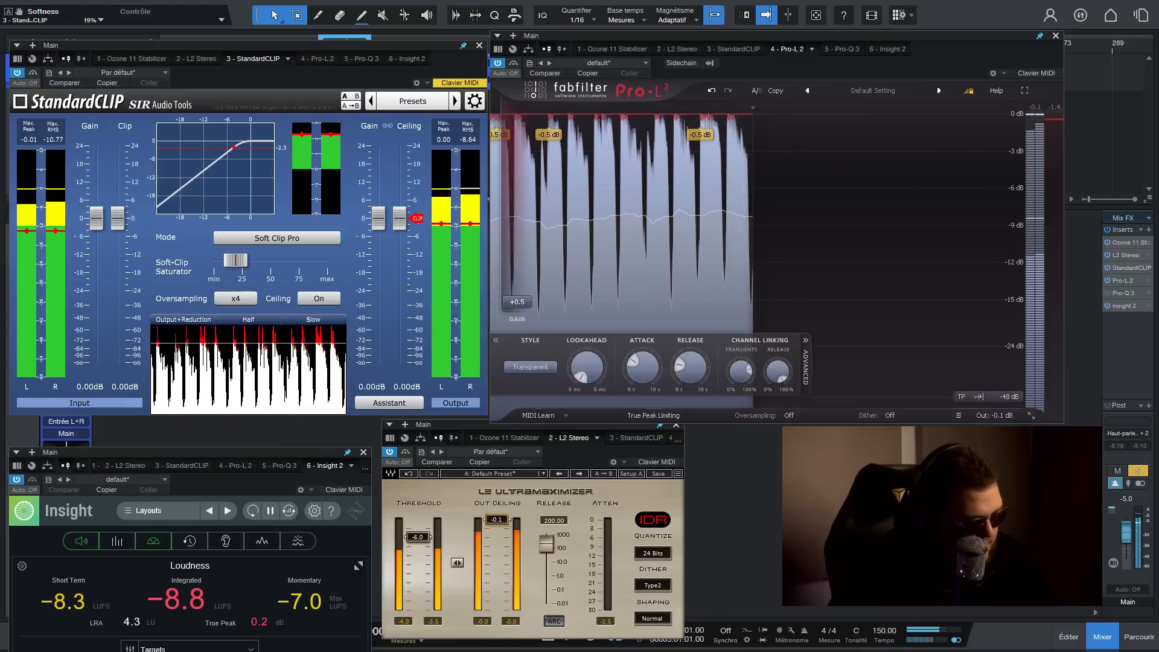
pyautogui.moveTo(218, 260); pyautogui.dragTo(240, 260)
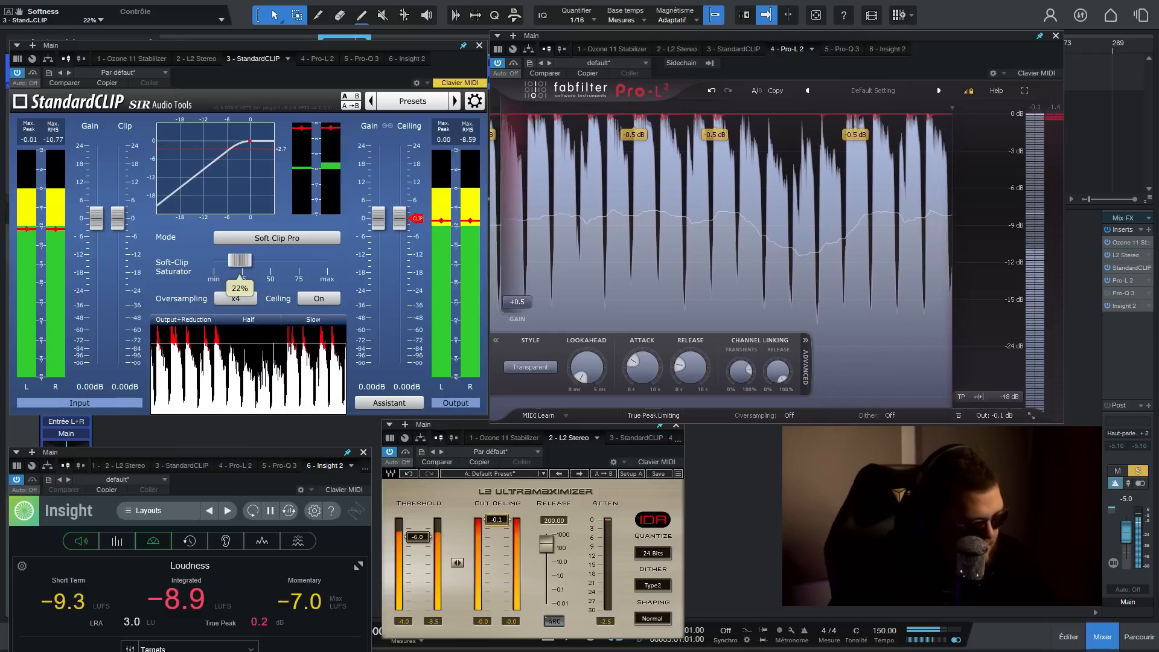
# Compare the loop with StandardCLIP bypassed and re-enabled, leaving the Soft-Clip Saturator at 22%.
pyautogui.moveTo(240, 260); pyautogui.dragTo(241, 260)
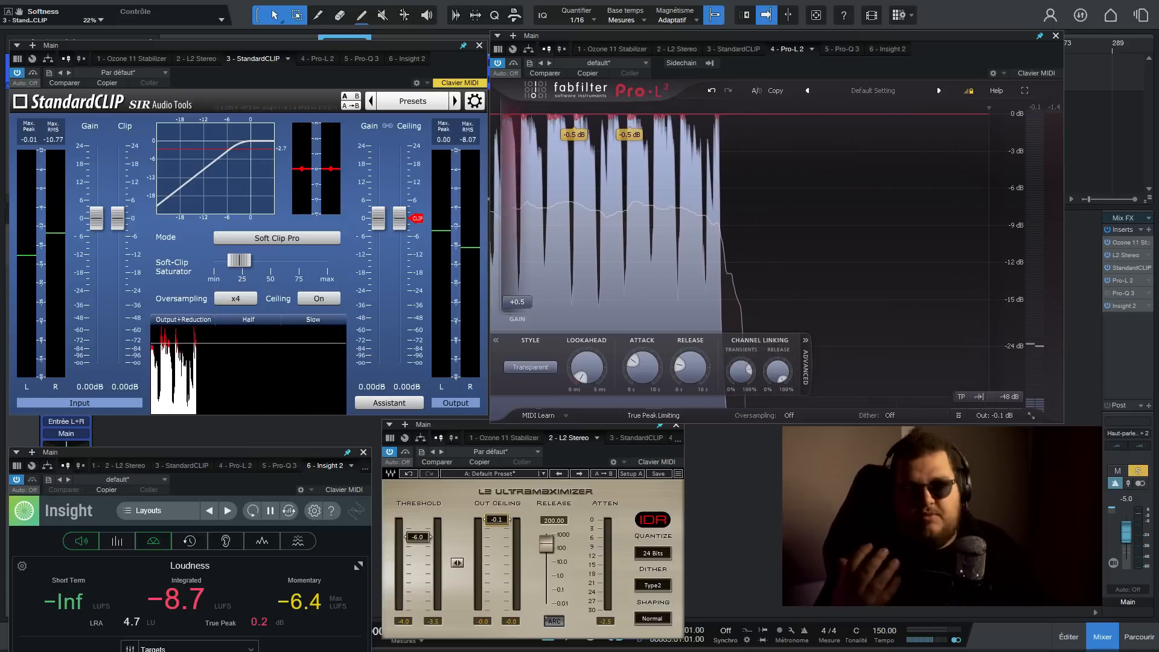
pyautogui.moveTo(239, 259)
pyautogui.mouseDown()
pyautogui.moveTo(313, 260)
pyautogui.moveTo(239, 260)
pyautogui.mouseUp()
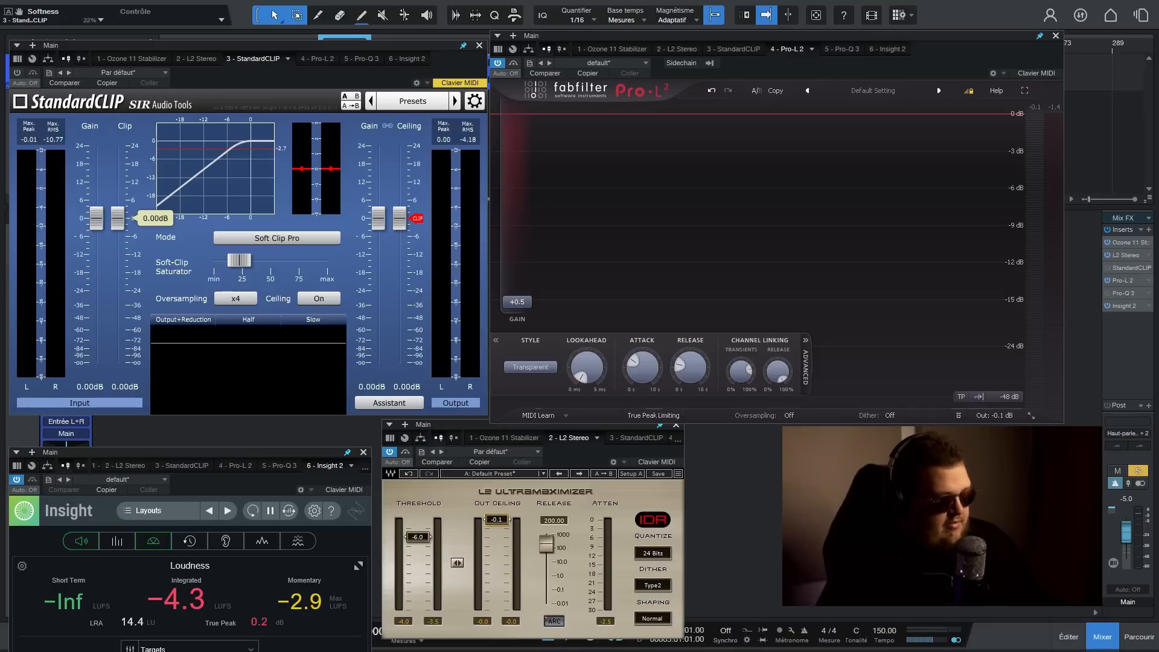
pyautogui.press('space')
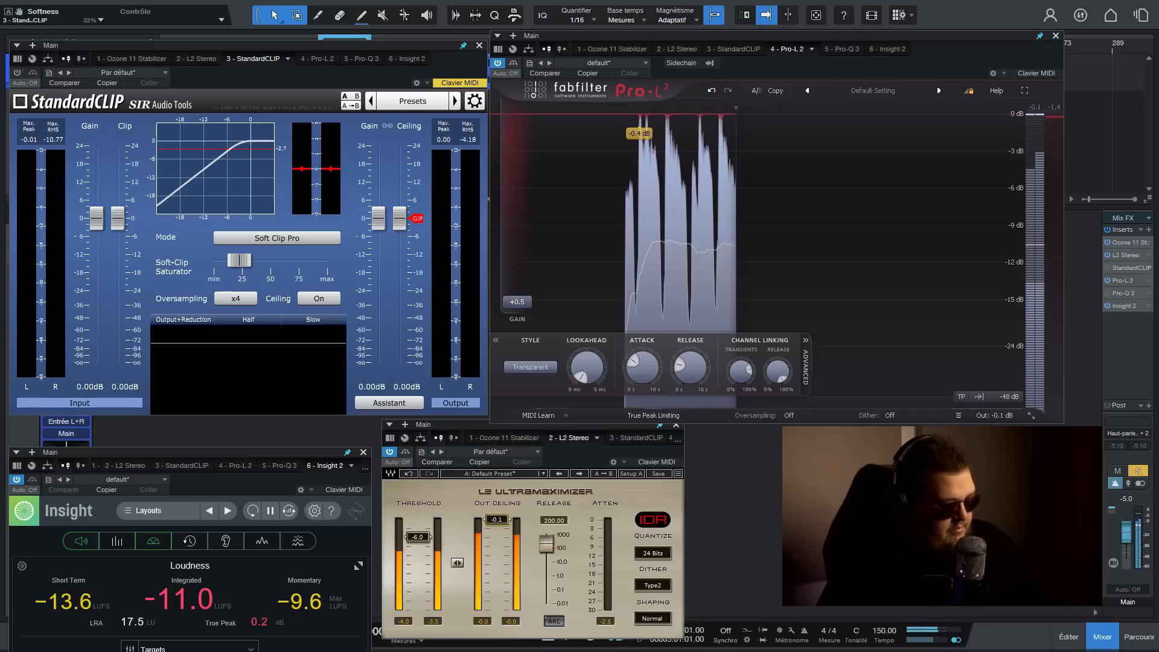
pyautogui.moveTo(96, 217)
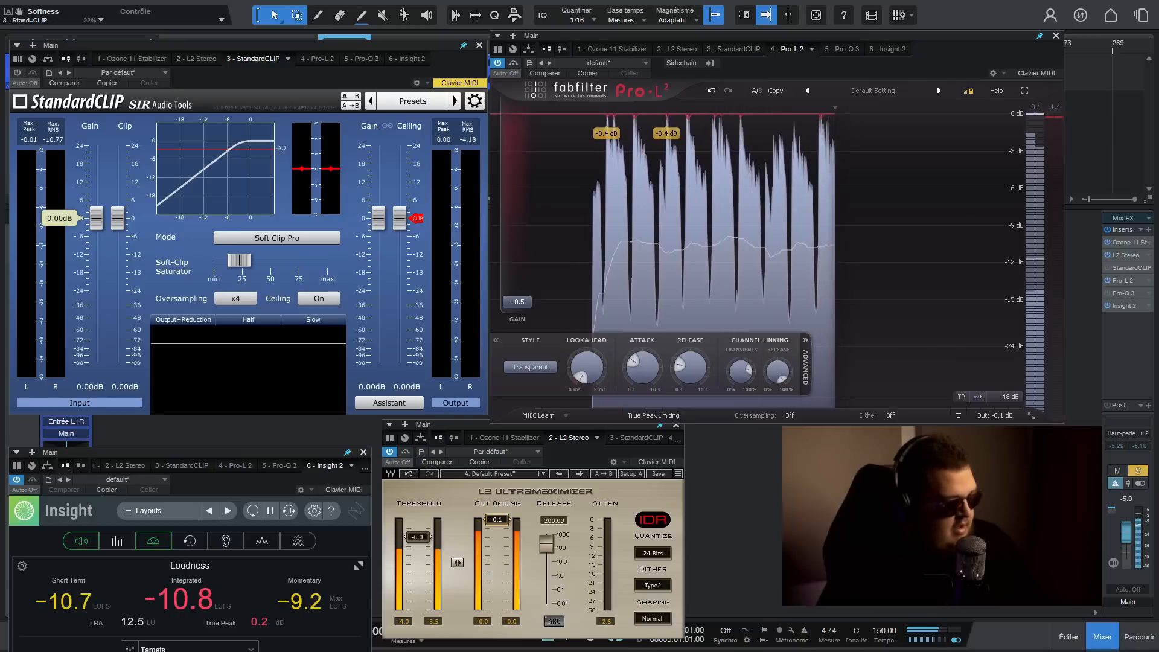
pyautogui.moveTo(239, 261)
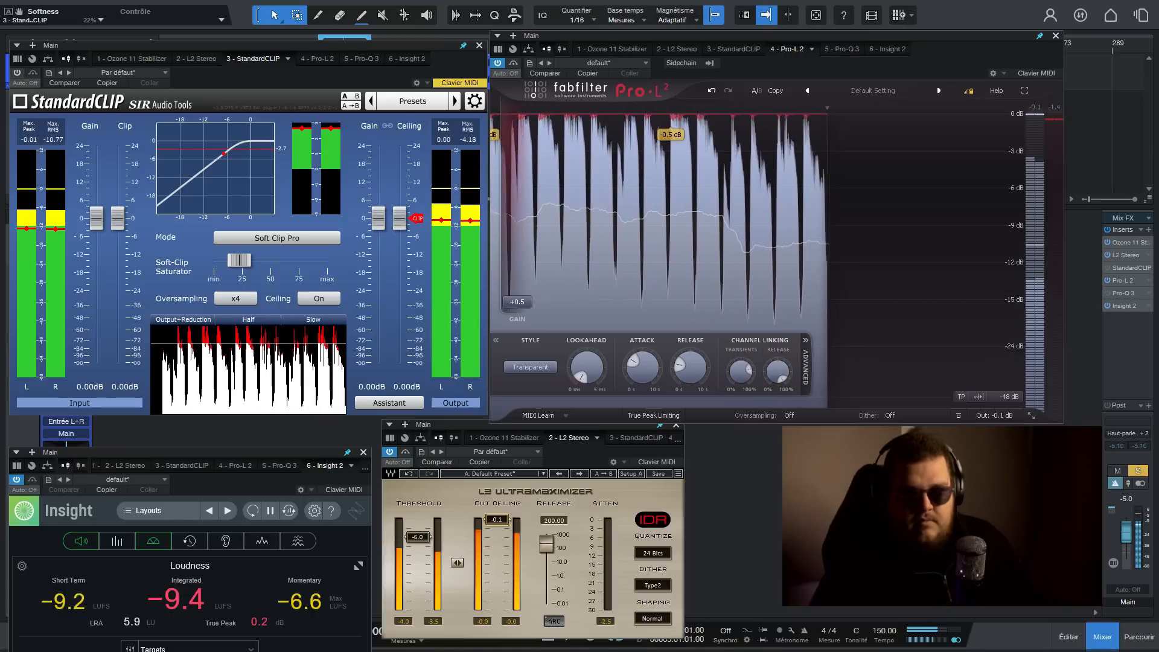
pyautogui.click(17, 72)
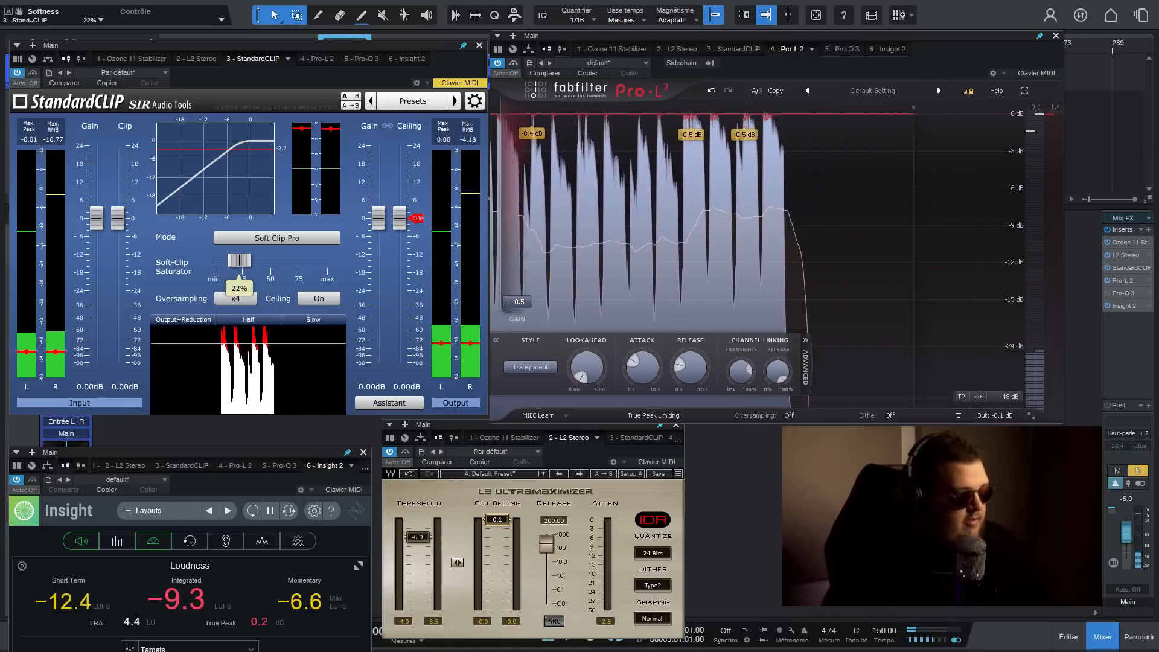
# Set the StandardCLIP Soft-Clip Saturator to min and the clip level to -2 dB, and raise the Pro-L 2 gain to +2 dB.
pyautogui.moveTo(239, 260); pyautogui.dragTo(214, 261)
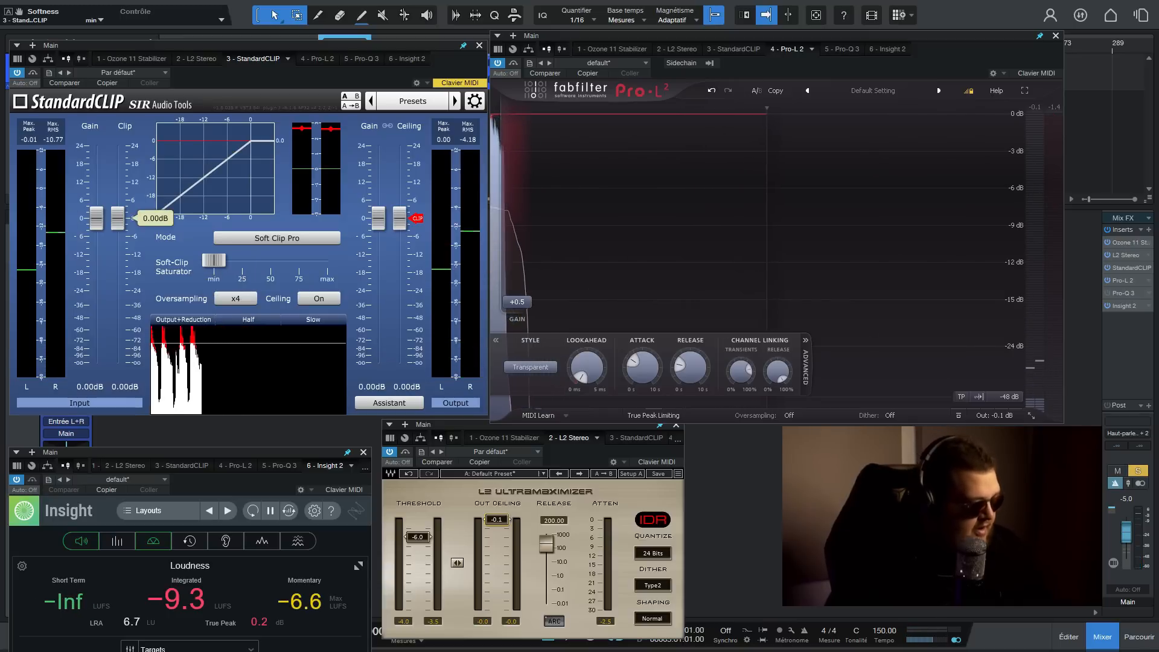
pyautogui.moveTo(119, 218); pyautogui.dragTo(119, 220)
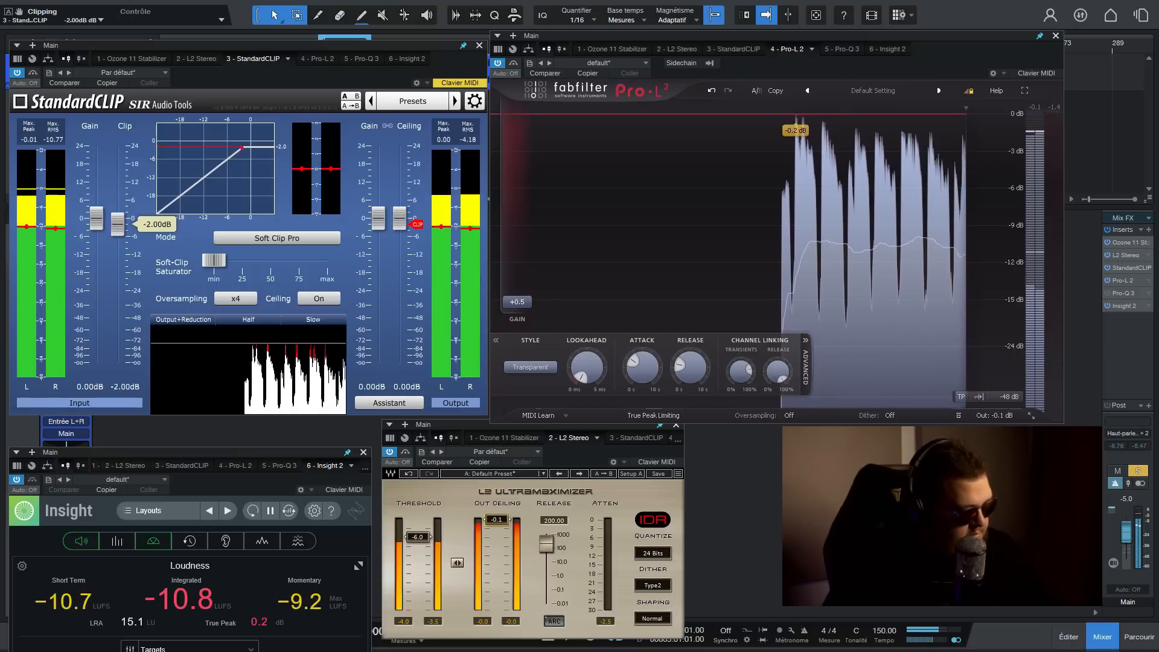
pyautogui.moveTo(517, 302); pyautogui.dragTo(517, 297)
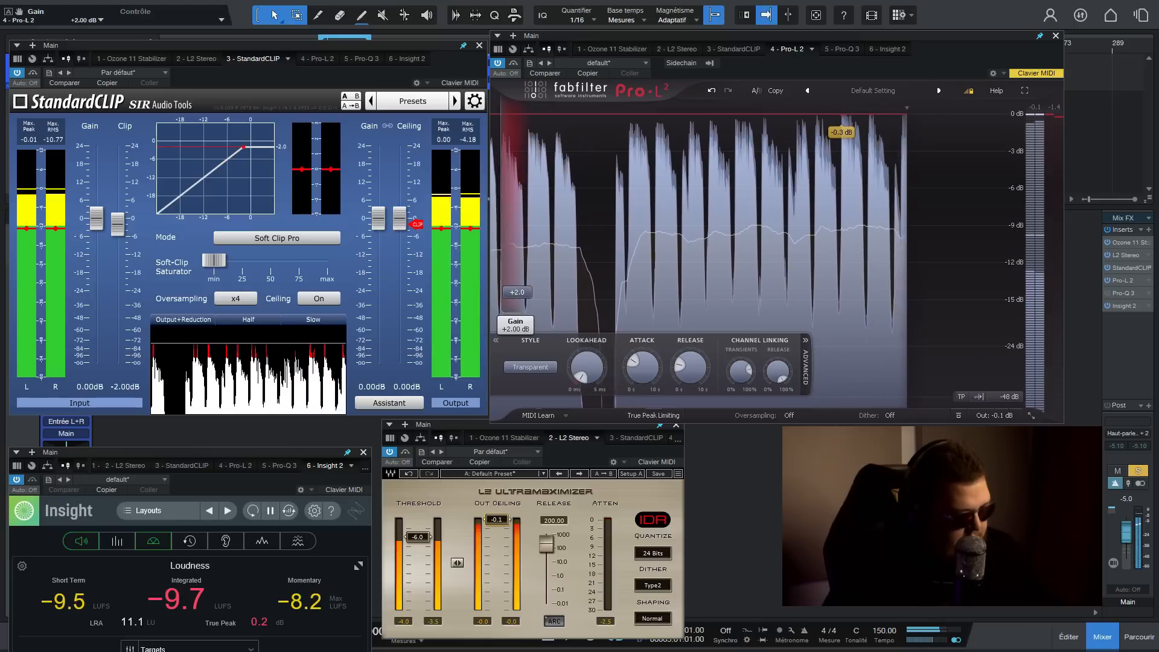
# Raise the StandardCLIP Soft-Clip Saturator to 22% while the loop plays, and stop playback.
pyautogui.moveTo(213, 260); pyautogui.dragTo(224, 260)
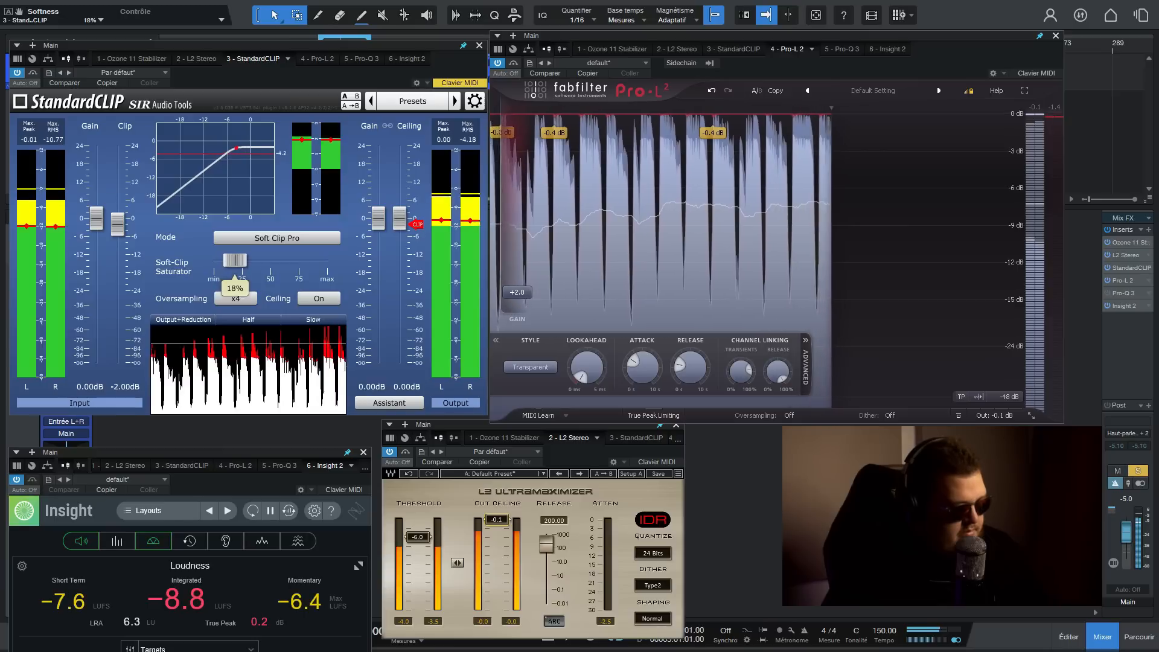
pyautogui.moveTo(237, 260); pyautogui.dragTo(238, 260)
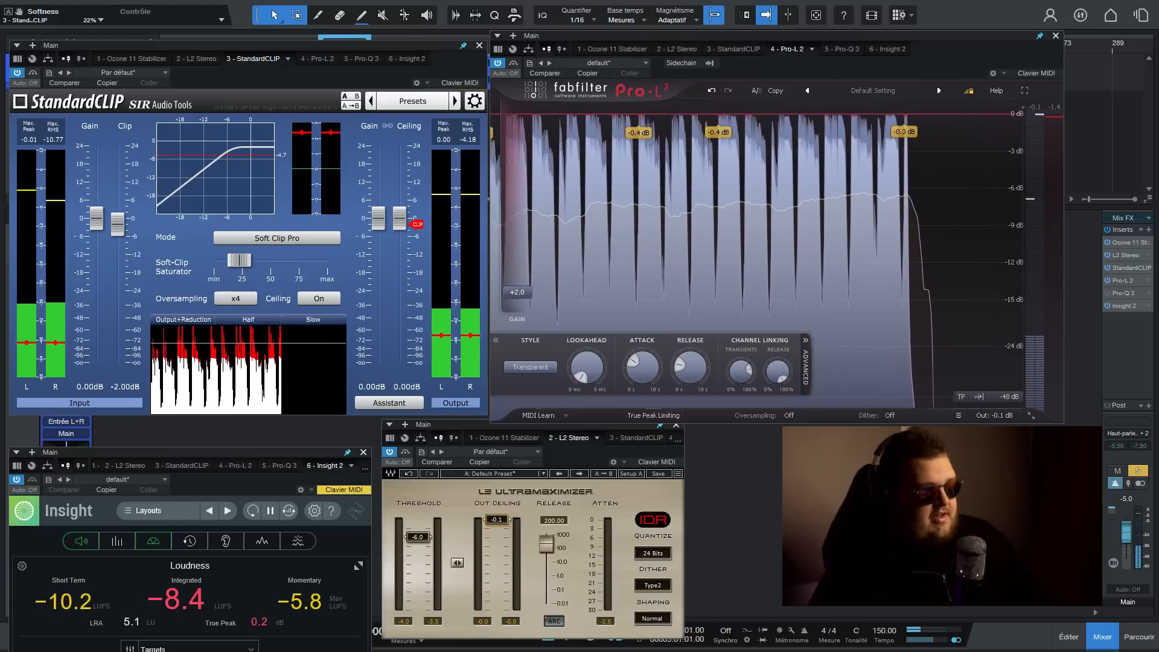
pyautogui.press('space')
# Return the Pro-L 2 gain to about +0.5 dB and raise the StandardCLIP output gain to 1.6 dB while auditioning the loop.
pyautogui.press('space')
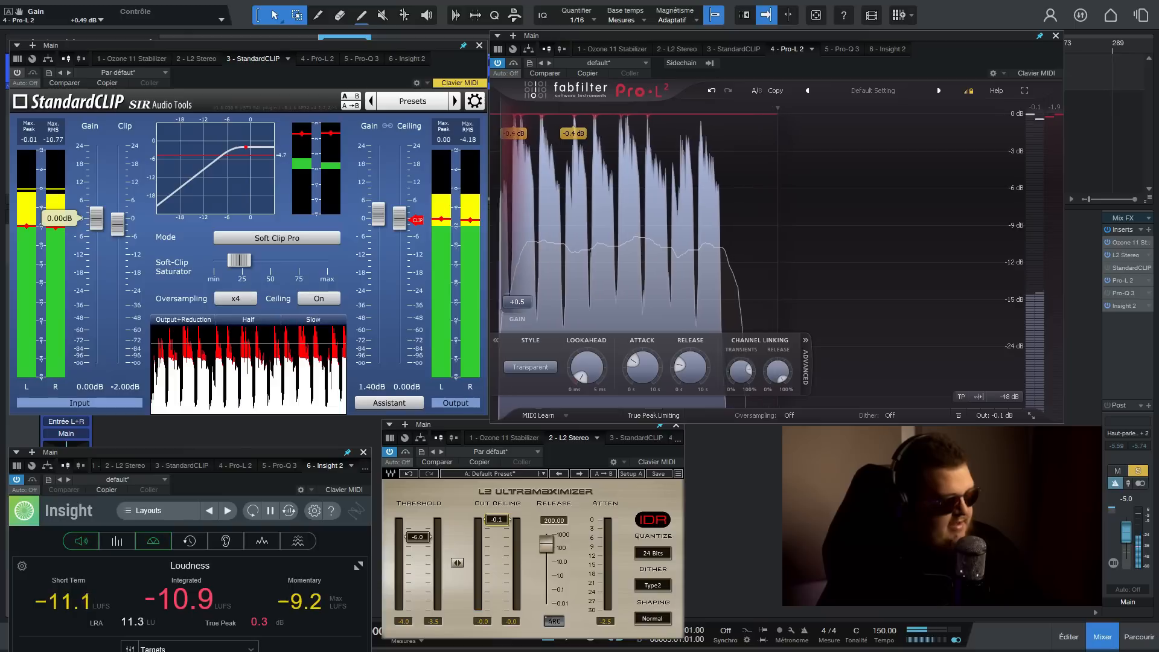
pyautogui.press('space')
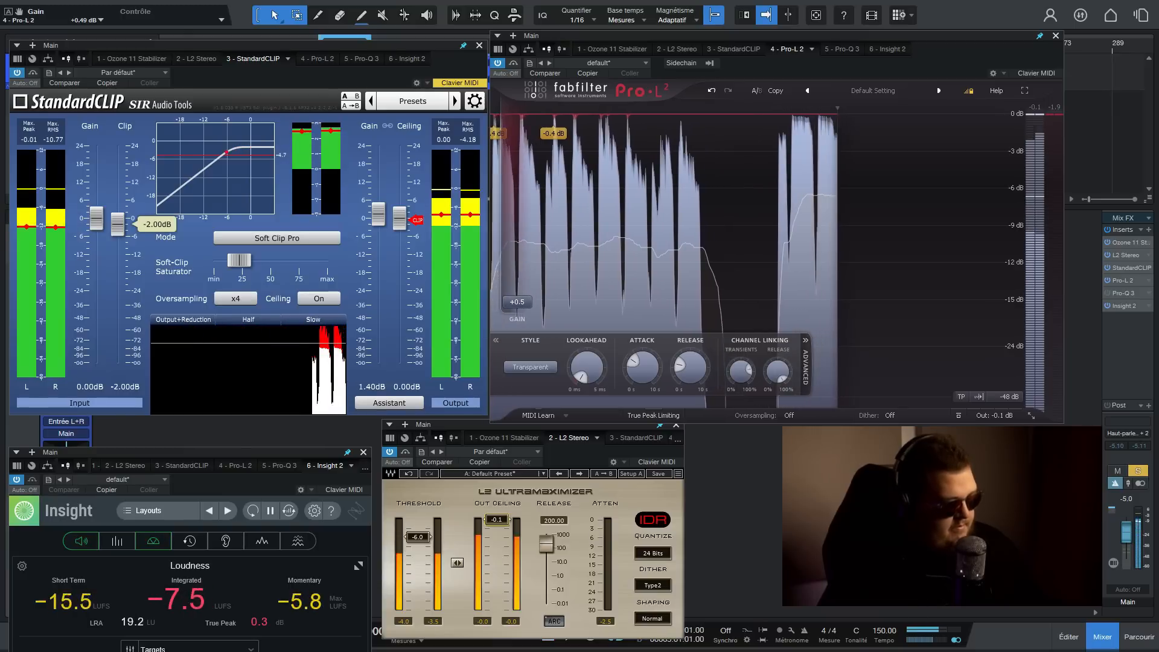
pyautogui.moveTo(378, 214)
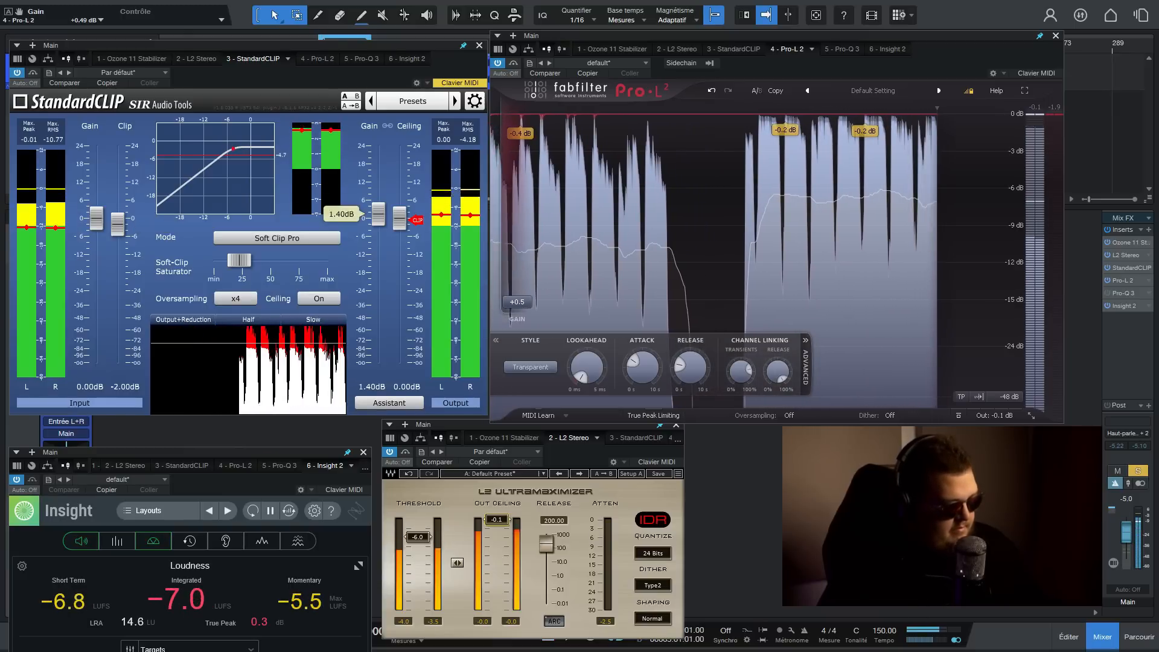
pyautogui.scroll(2, 377, 214)
pyautogui.moveTo(239, 260)
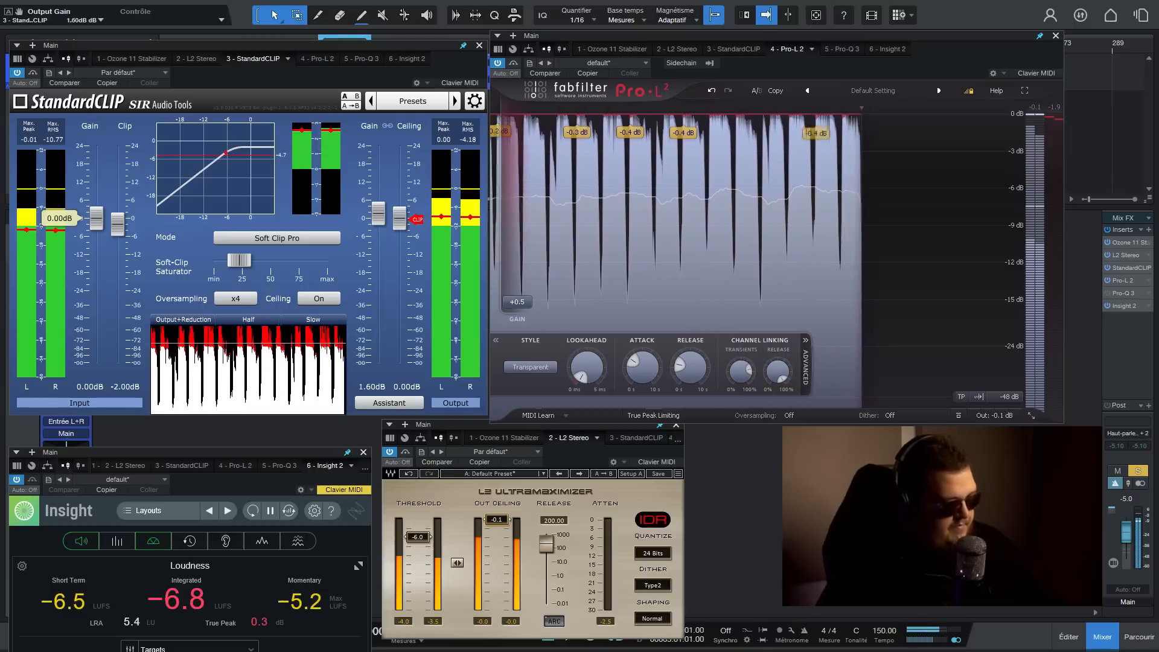
pyautogui.press('space')
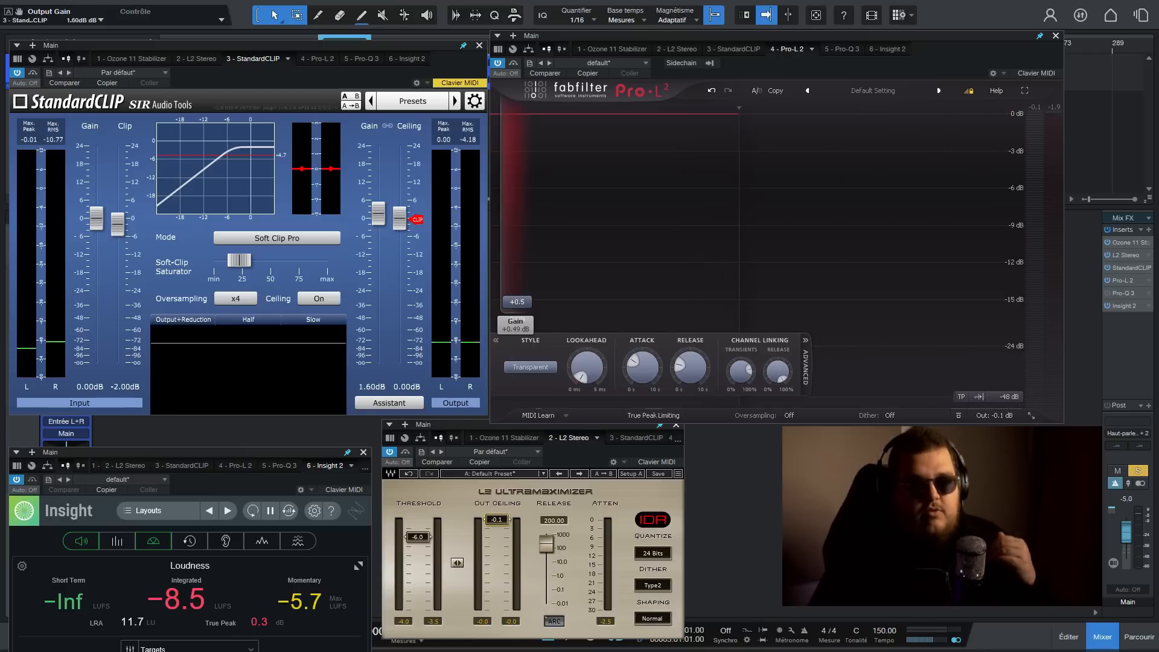
# Close the open plug-in windows and switch to the Palermo mastering session.
pyautogui.hotkey('ctrl', 'w')
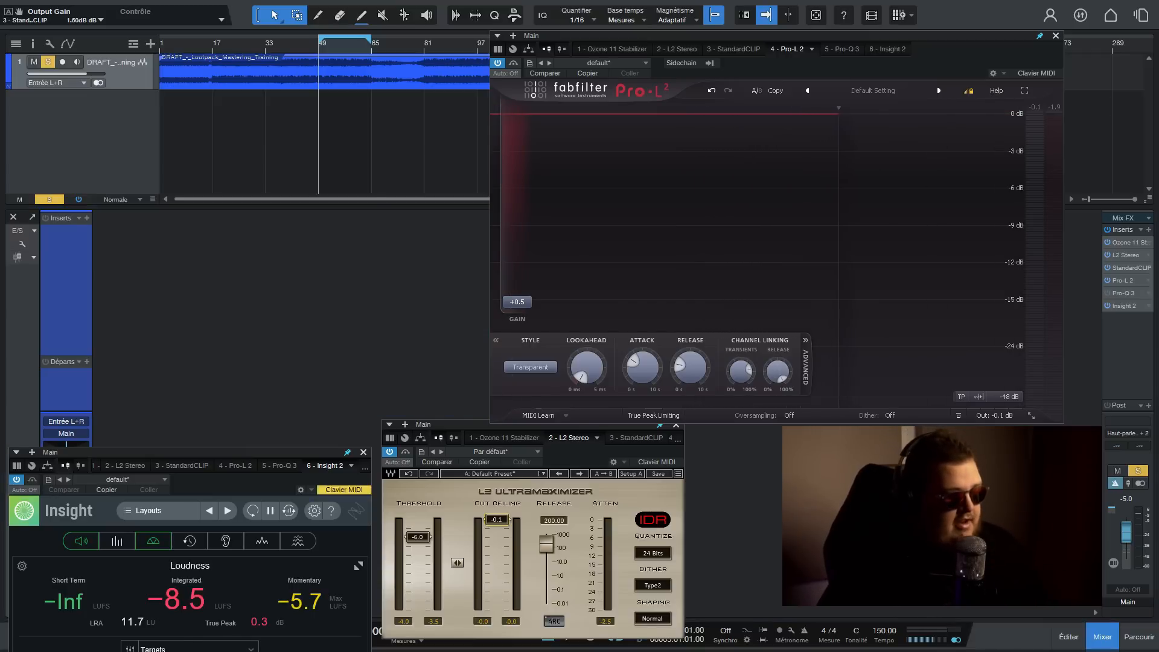
pyautogui.hotkey('ctrl', 'w')
pyautogui.hotkey('ctrl', 'w')
pyautogui.hotkey('ctrl', 'w')
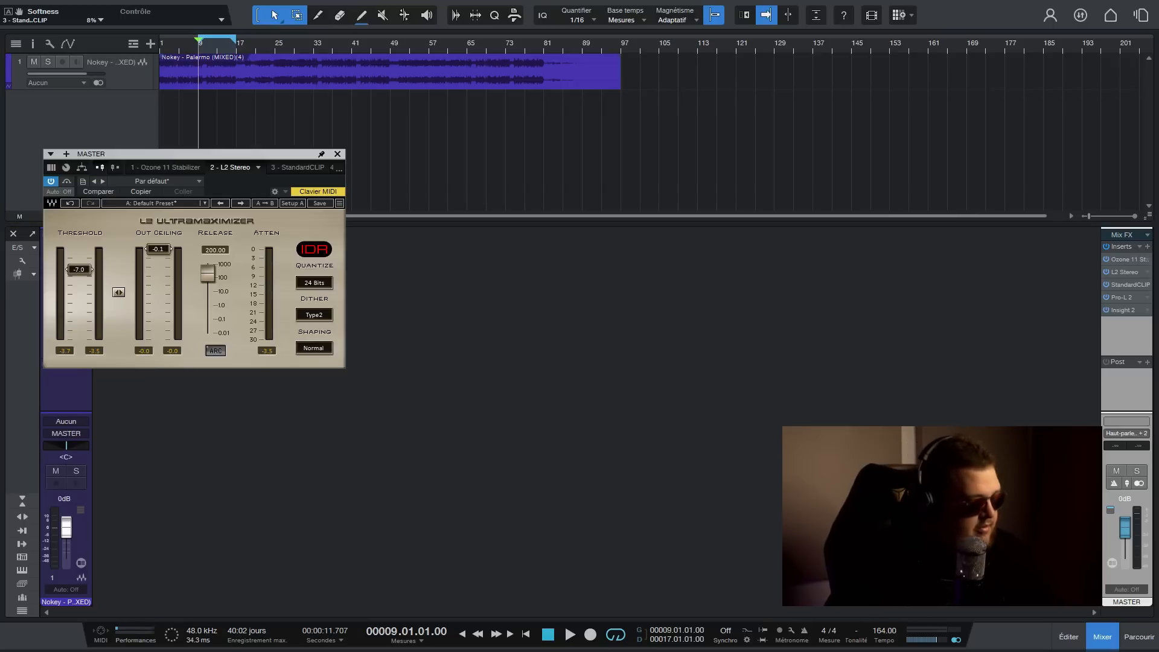
# Open the master chain's L2, StandardCLIP, Pro-L 2 and Insight 2 windows and arrange them without overlap.
pyautogui.moveTo(279, 156); pyautogui.dragTo(1093, 9)
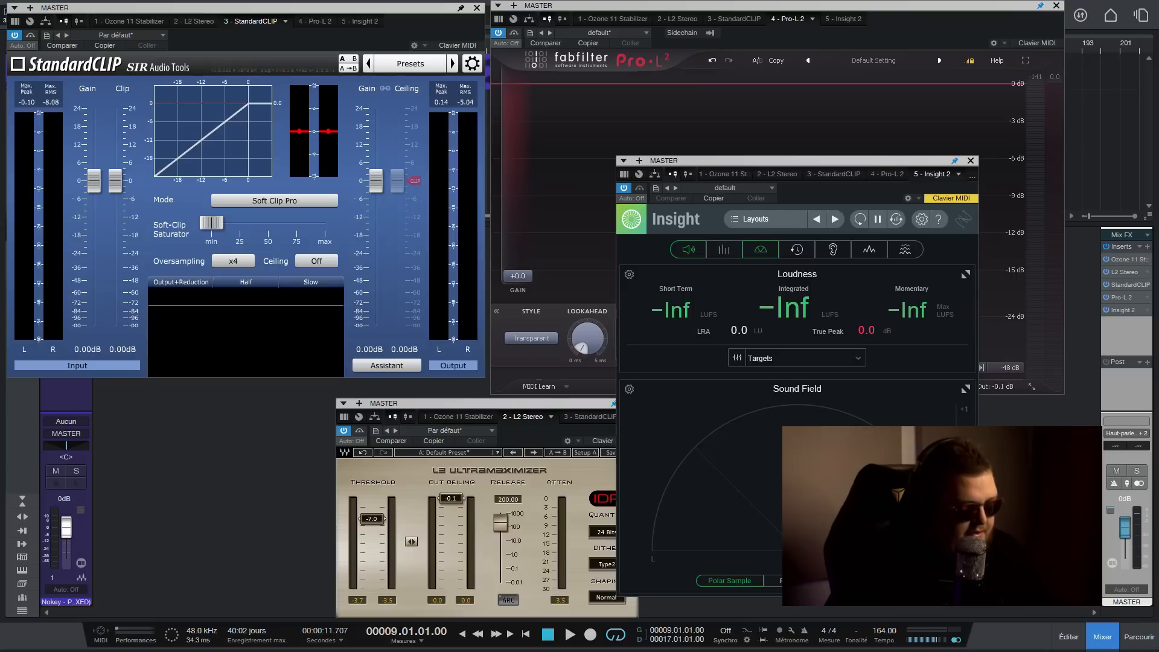
pyautogui.moveTo(893, 161); pyautogui.dragTo(286, 443)
pyautogui.moveTo(406, 400); pyautogui.dragTo(453, 407)
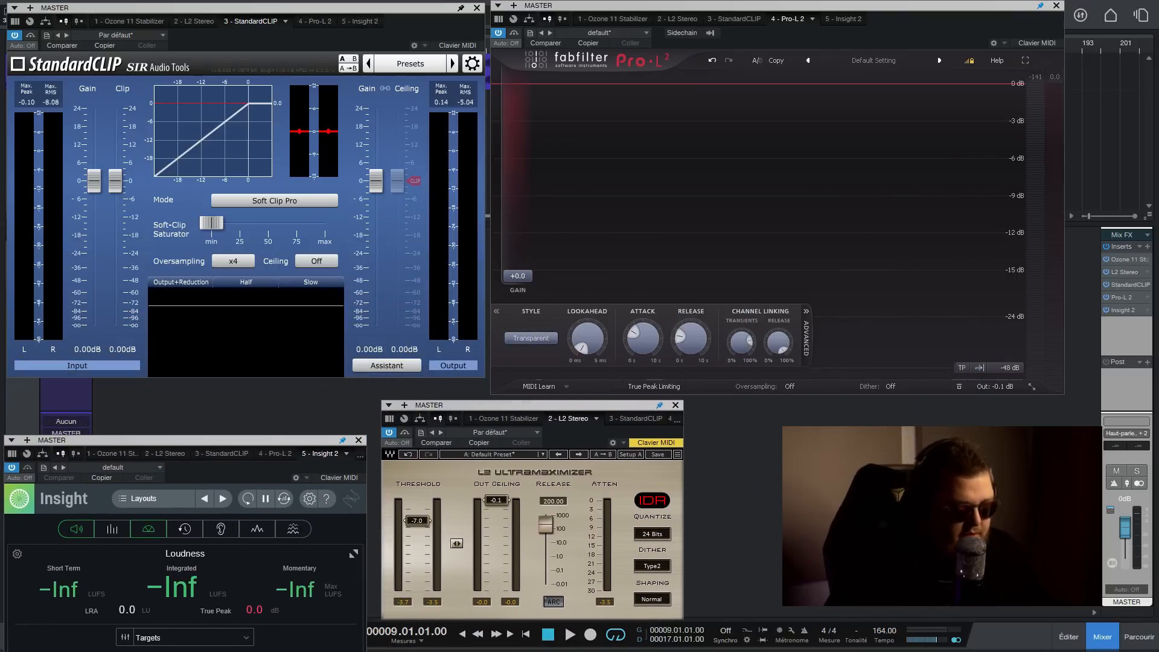
# Raise the Pro-L 2 gain to about +0.5 dB and audition the limiting on the loop.
pyautogui.press('space')
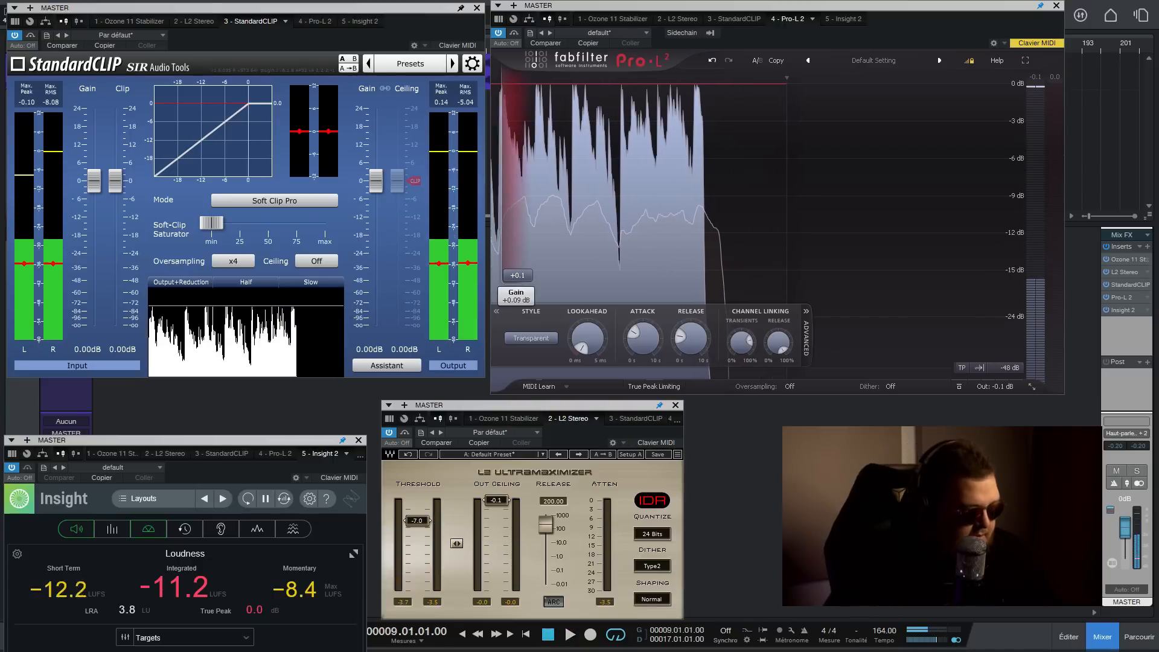
pyautogui.press('space')
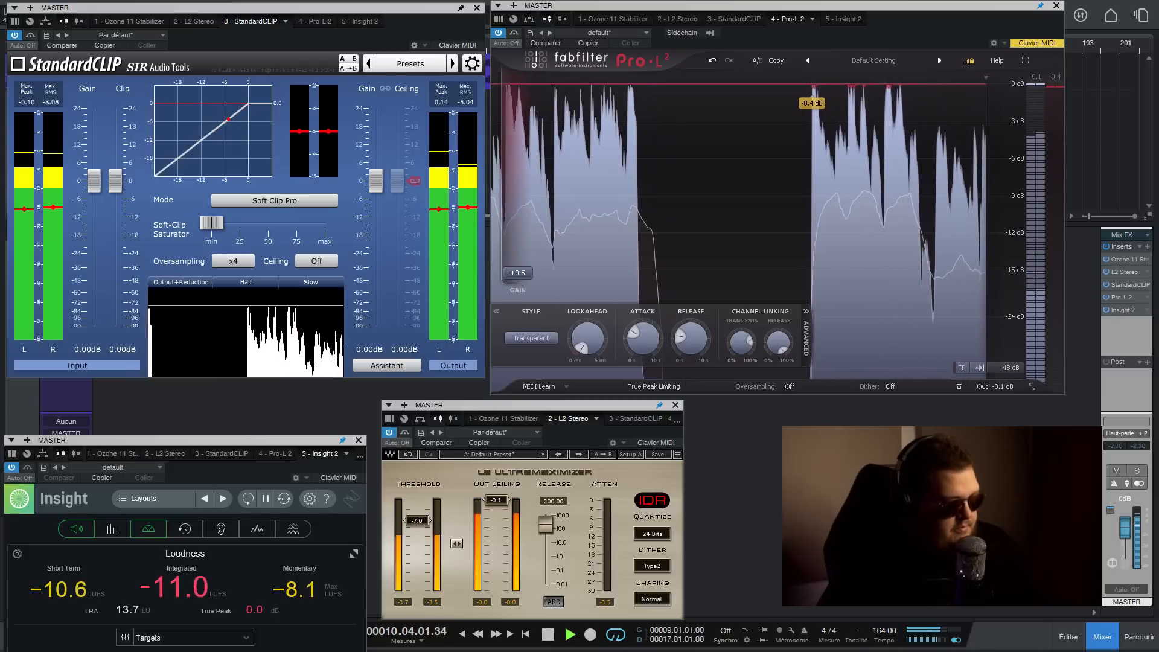
pyautogui.press('space')
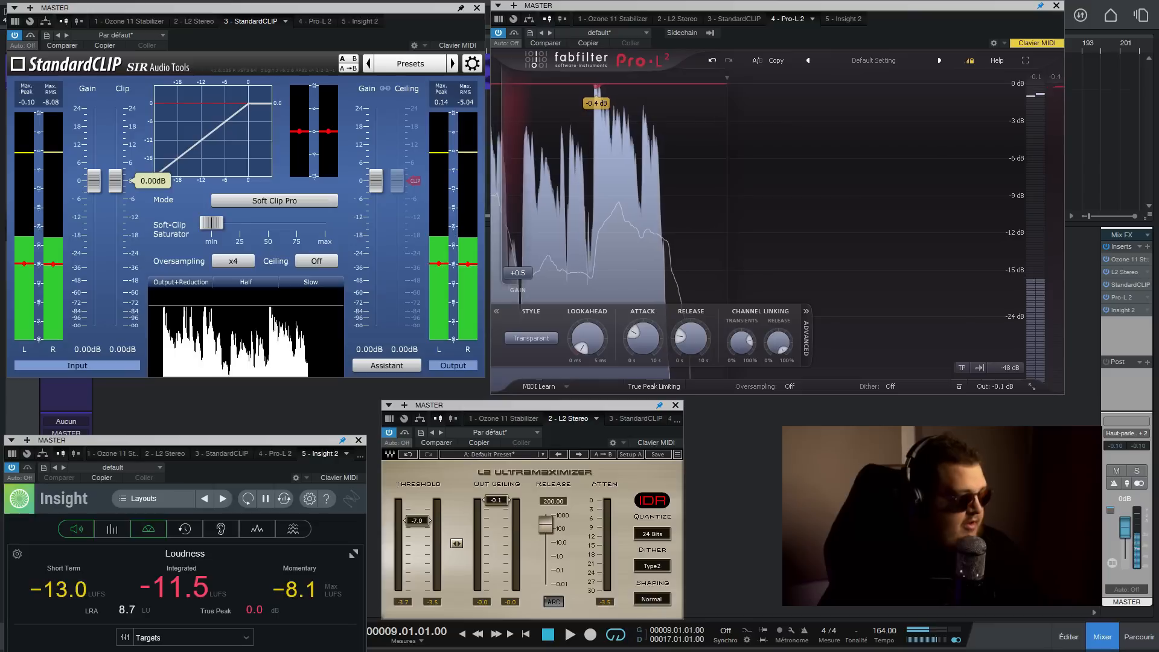
# Lower the StandardCLIP clip level to -2 dB and audition the clipping on the loop.
pyautogui.moveTo(115, 180); pyautogui.dragTo(115, 187)
pyautogui.press('space')
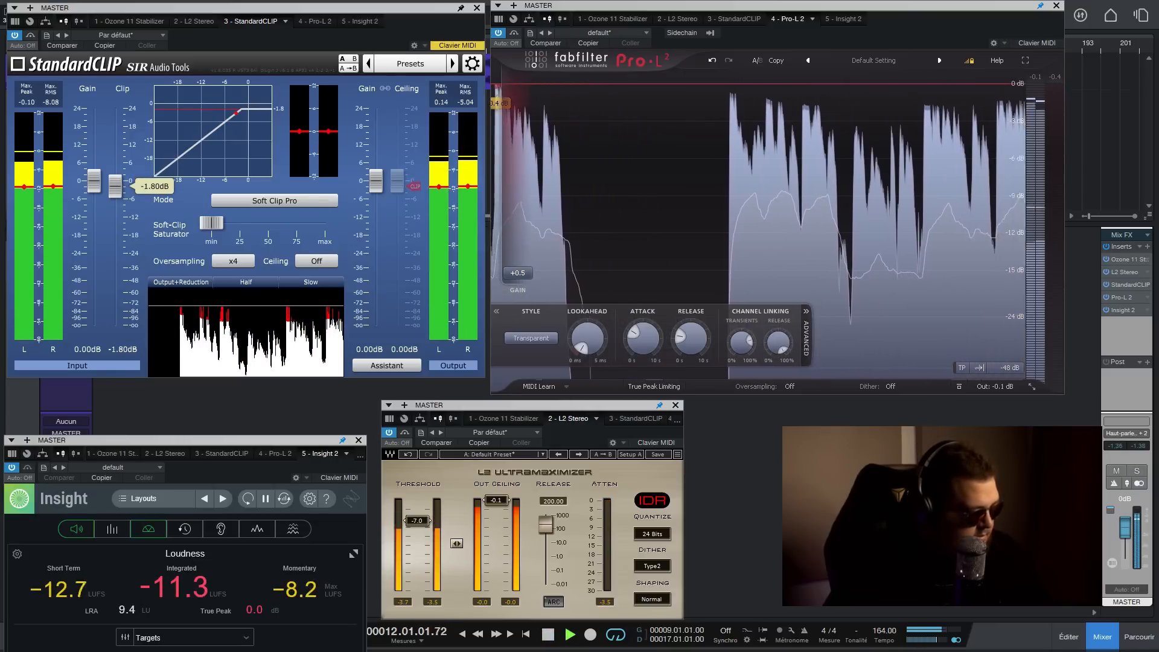
pyautogui.press('space')
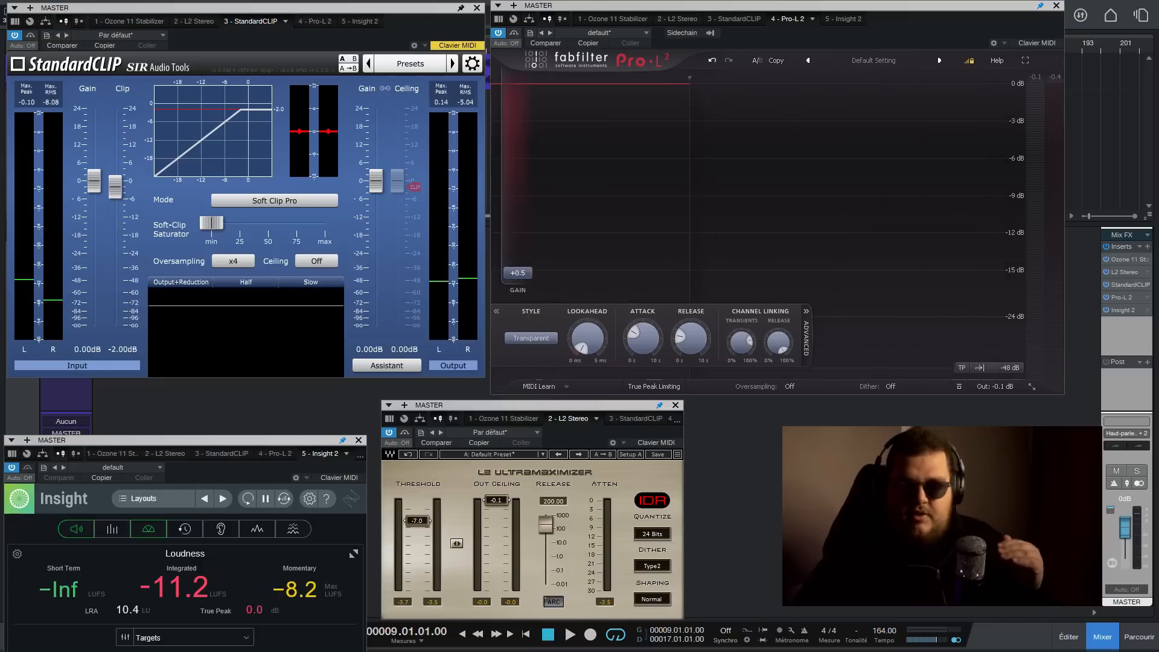
# Set the StandardCLIP clip level to -1.8 dB and its output gain to 1.6 dB while the loop plays.
pyautogui.press('space')
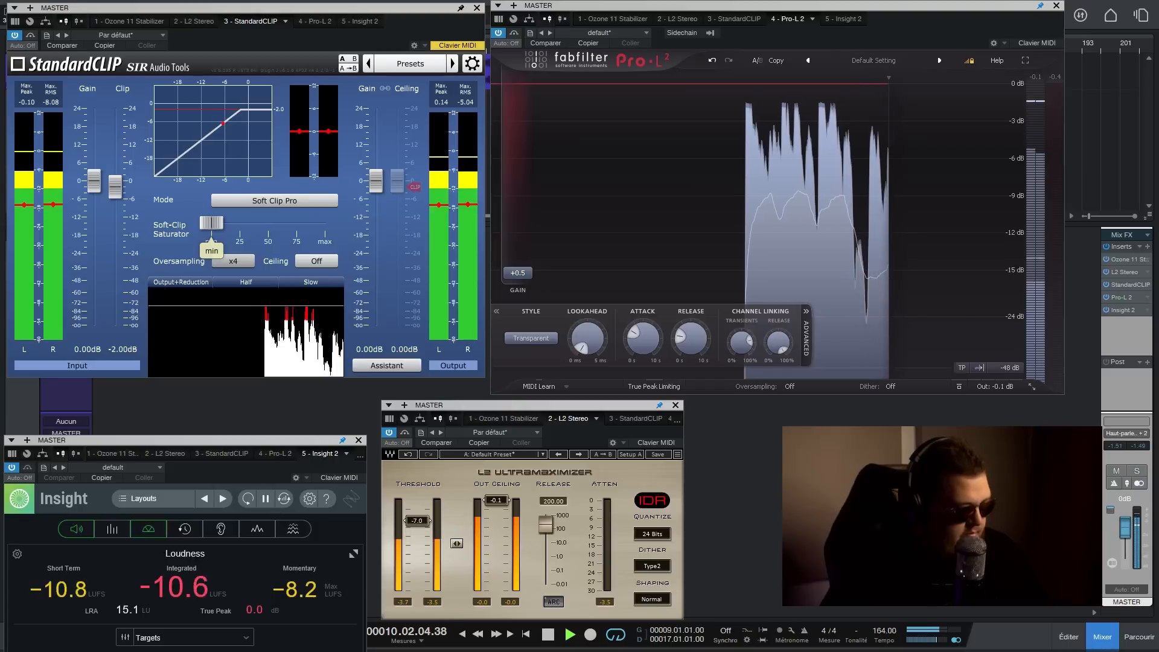
pyautogui.moveTo(115, 187)
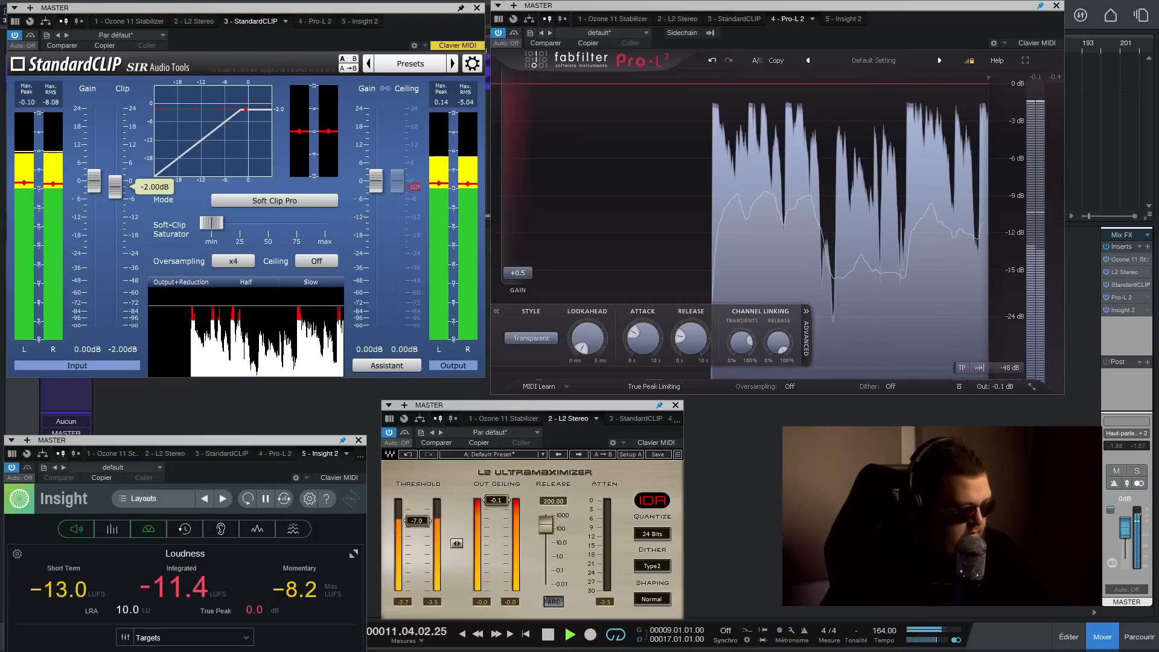
pyautogui.scroll(2, 115, 186)
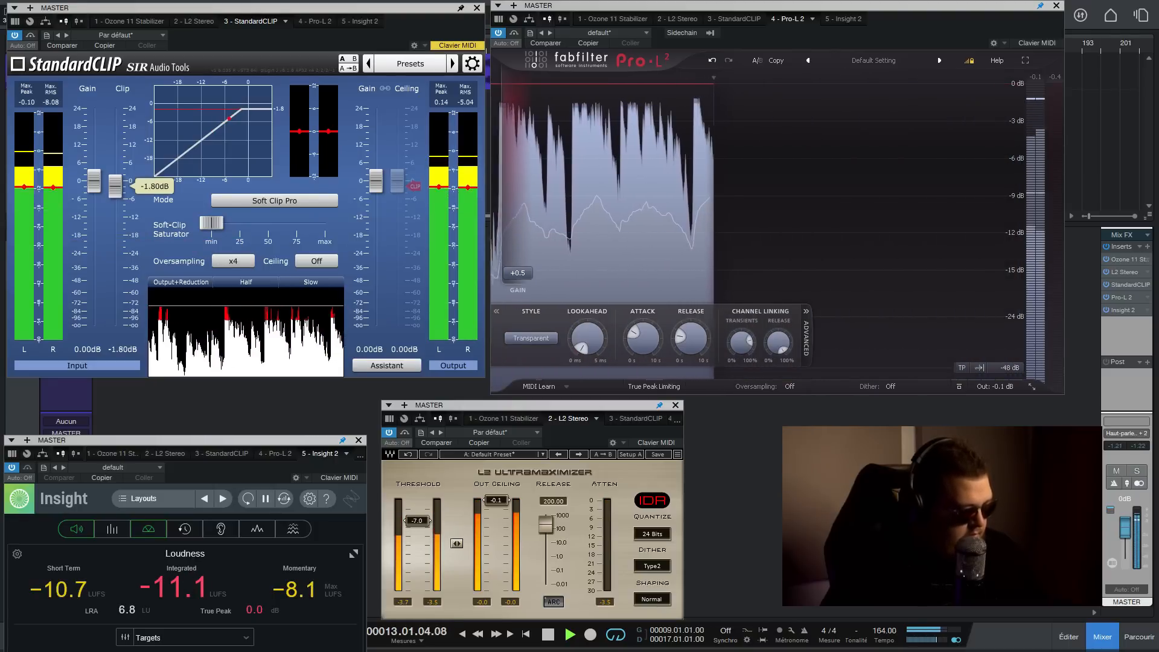
pyautogui.scroll(2, 375, 176)
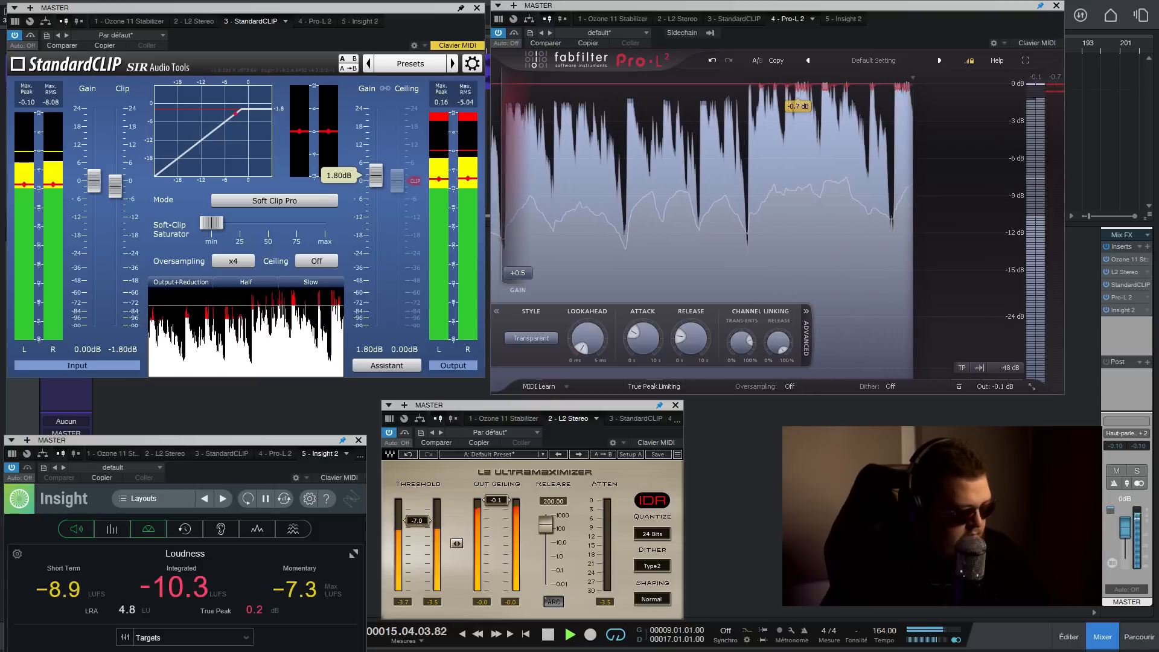
pyautogui.scroll(-3, 376, 176)
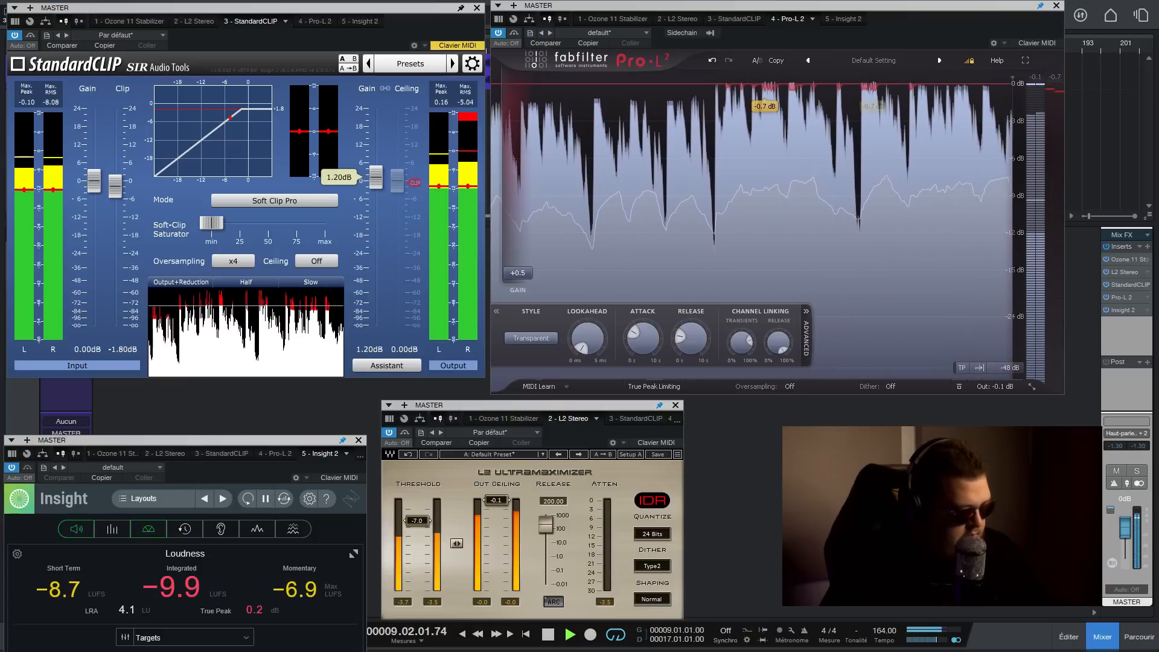
pyautogui.scroll(2, 375, 177)
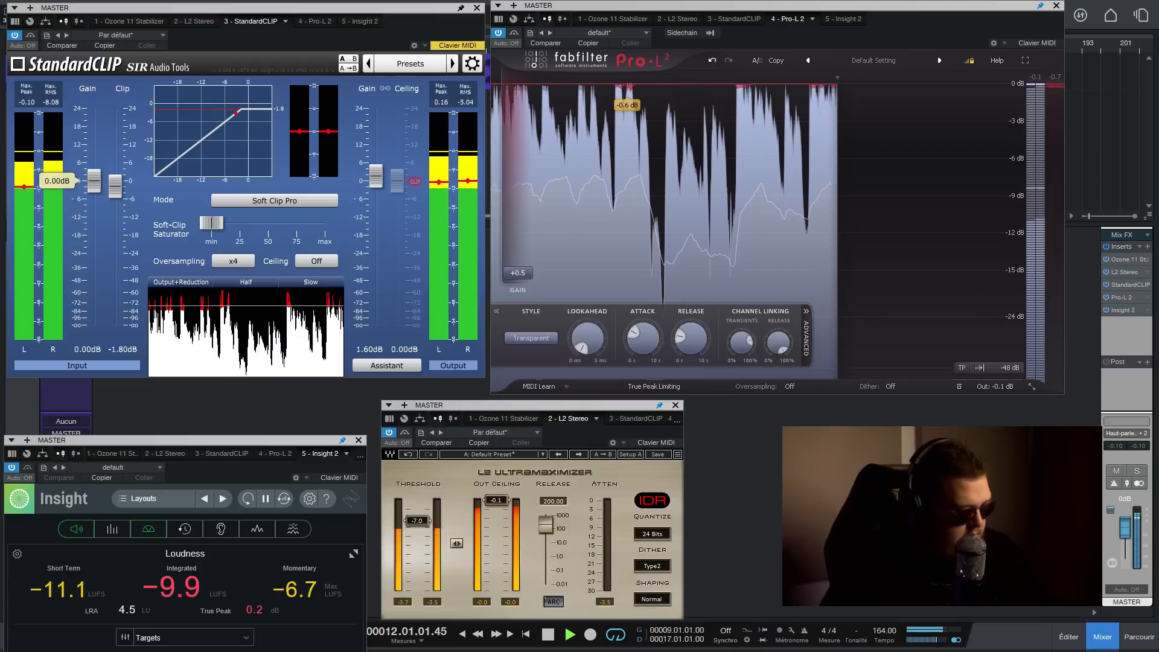
pyautogui.press('space')
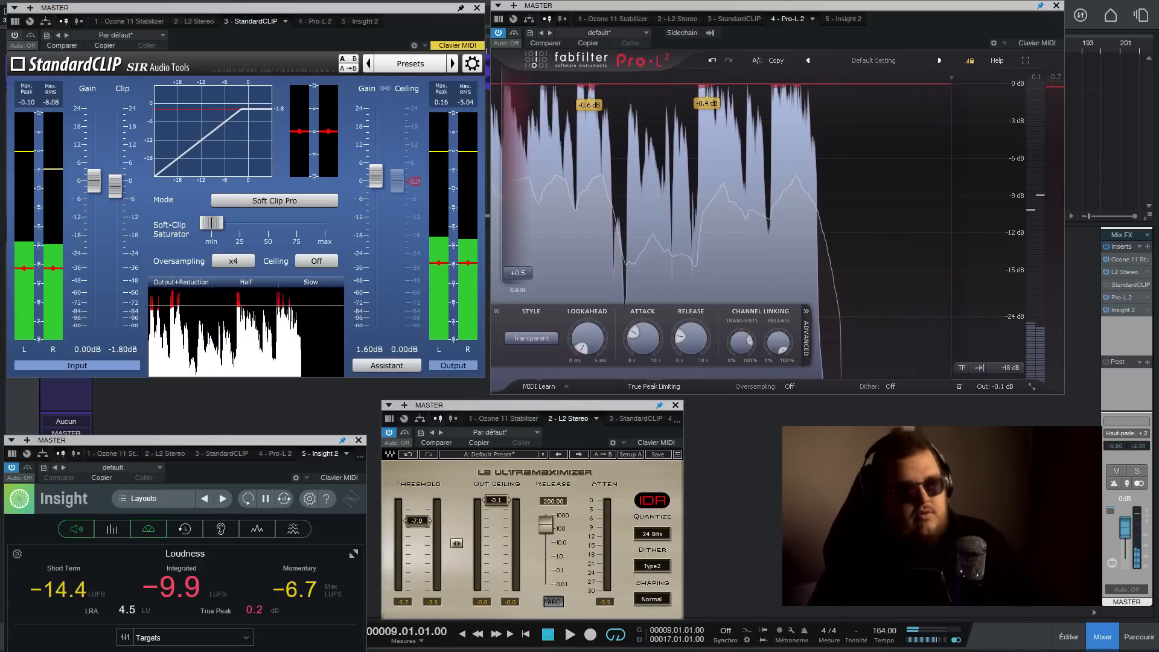
# Play the loop with StandardCLIP bypassed to compare the master's loudness without clipping.
pyautogui.press('space')
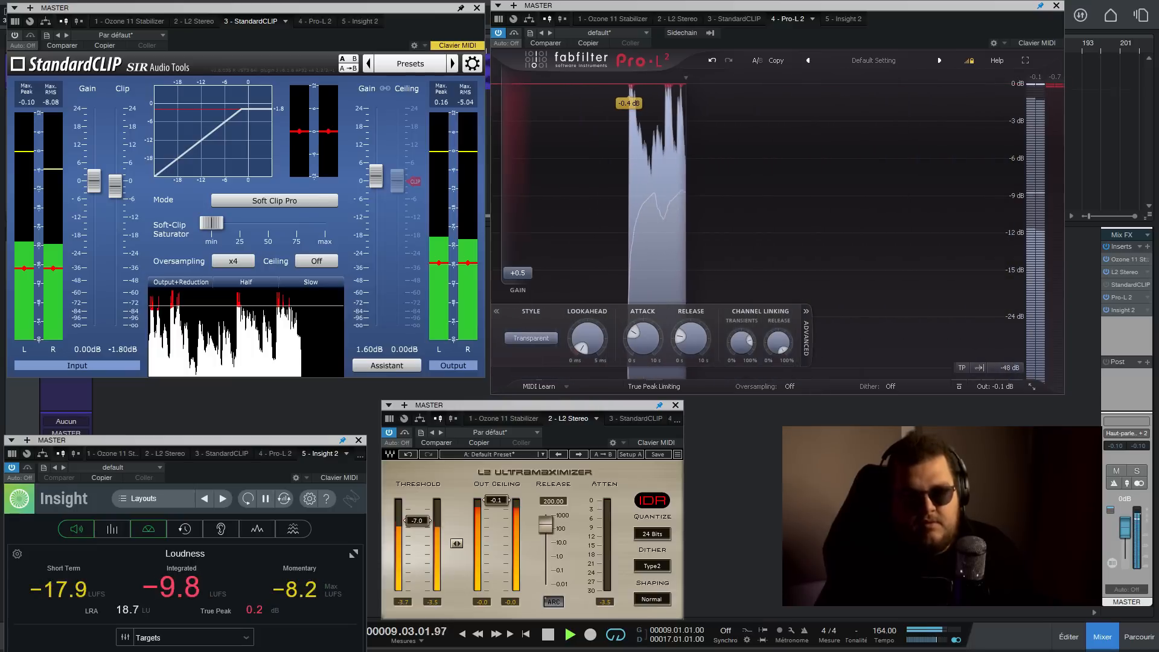
pyautogui.press('space')
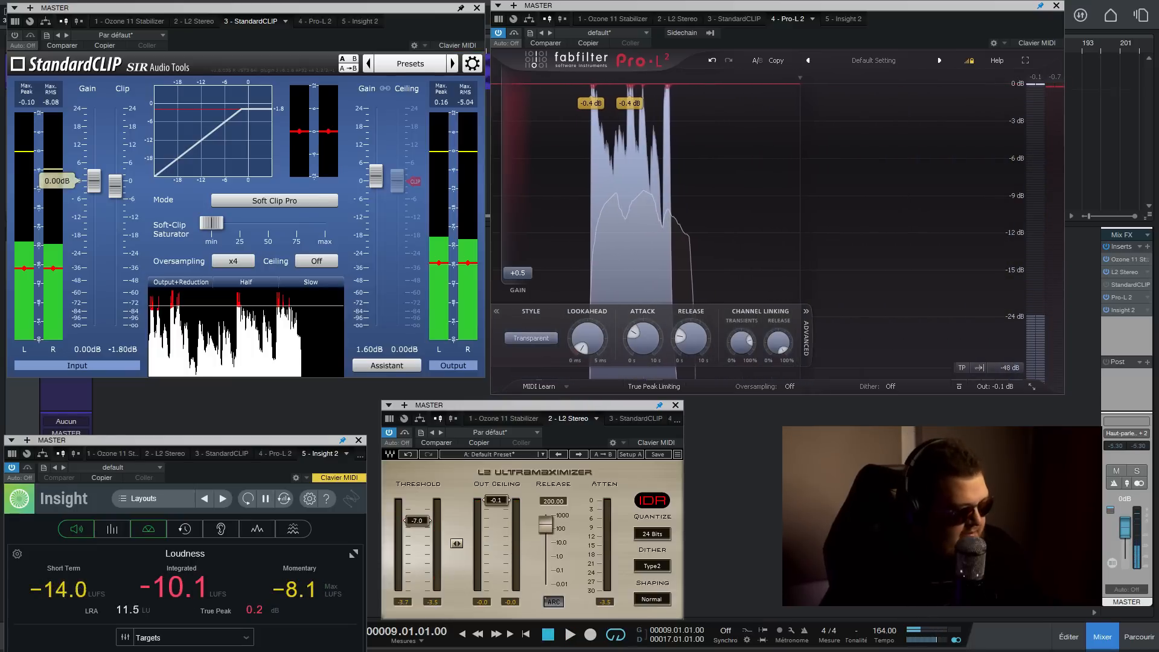
pyautogui.press('space')
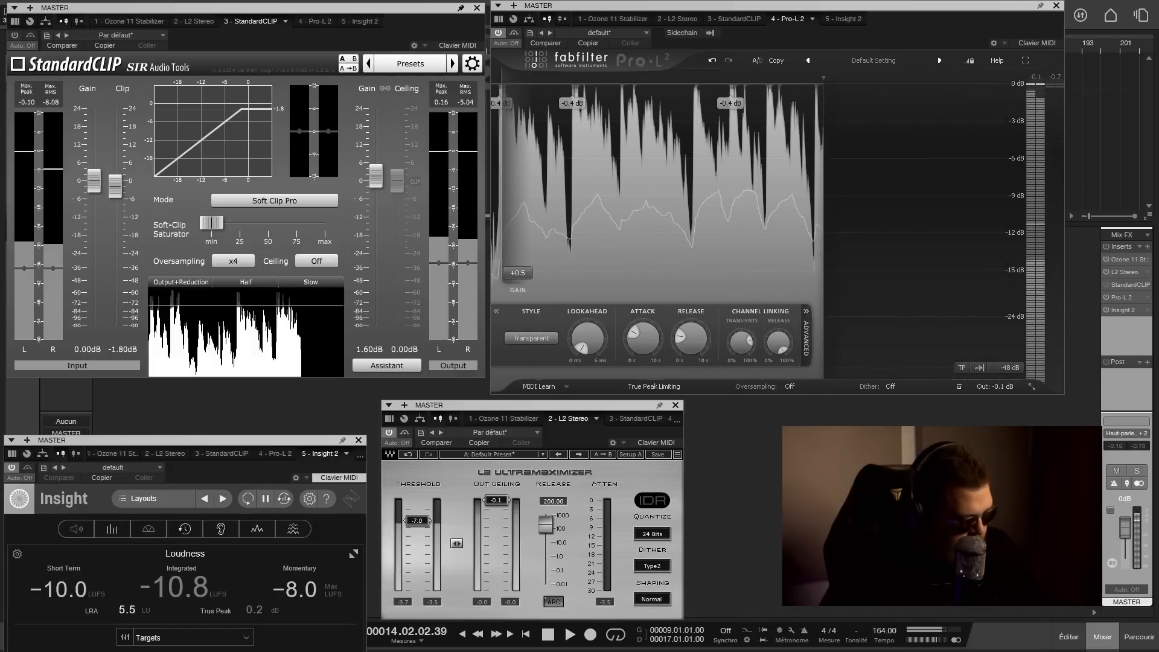
# Stop the bypassed playback and play the loop with StandardCLIP active again to compare the clipped master.
pyautogui.press('space')
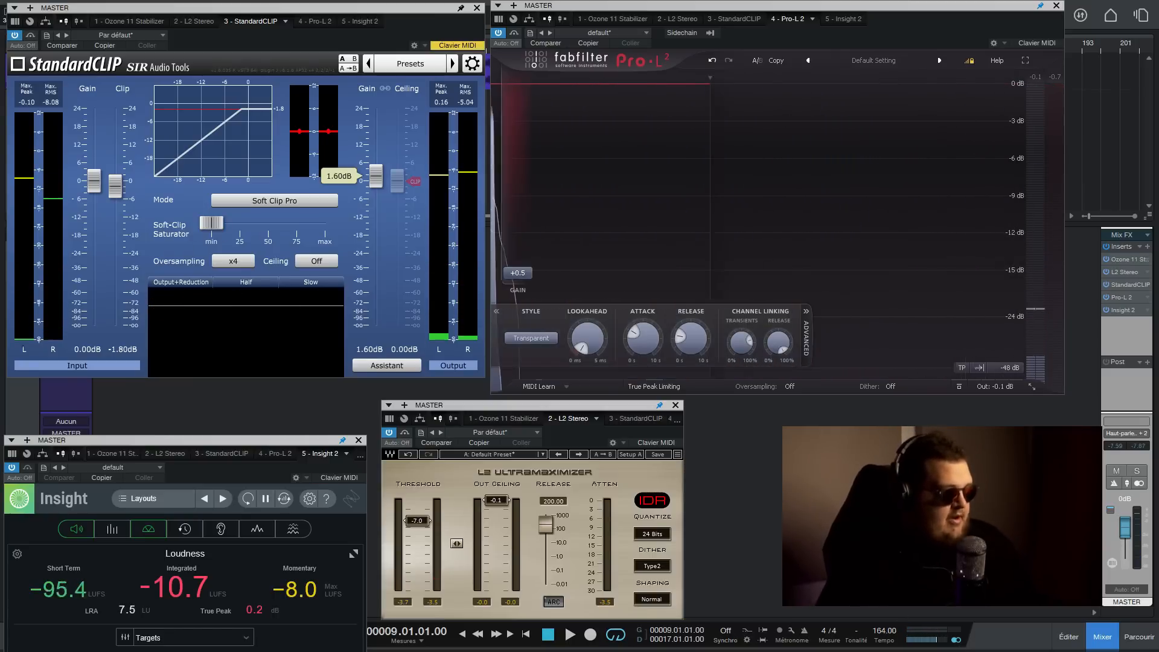
pyautogui.press('space')
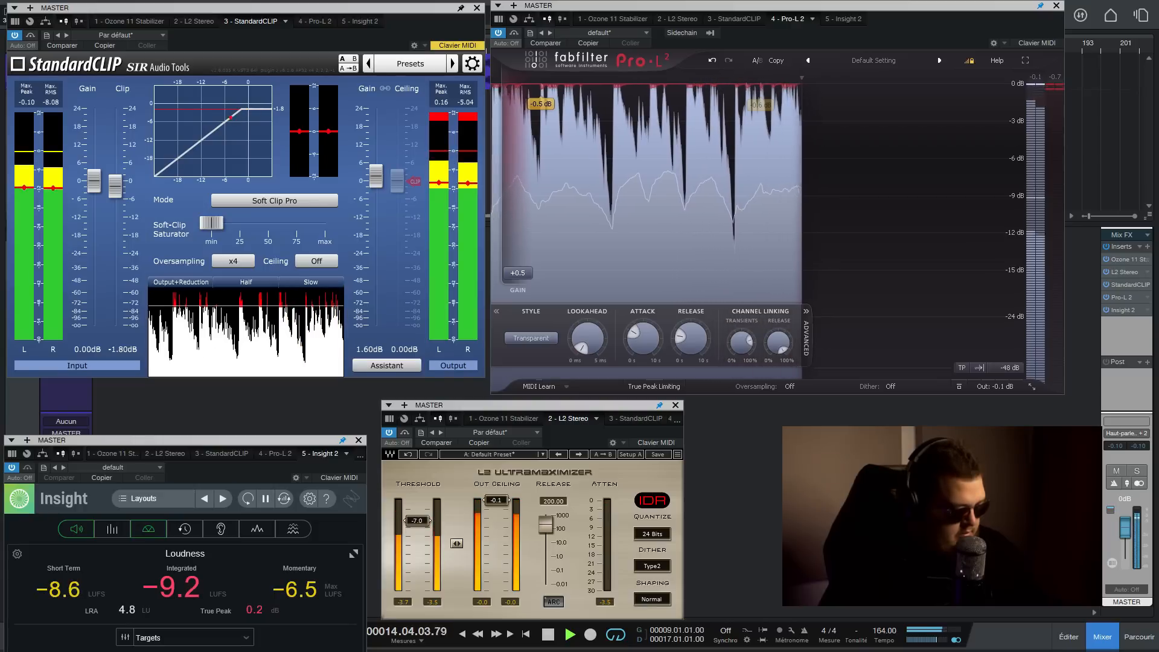
pyautogui.press('space')
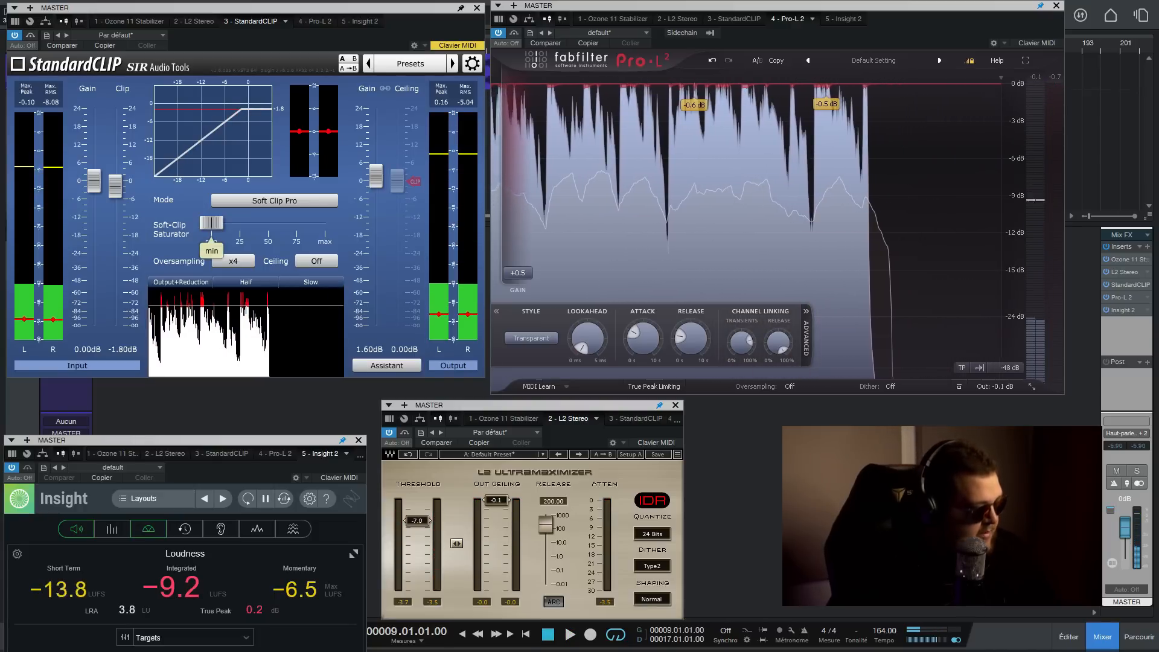
# Add slight soft-clip saturation in StandardCLIP, balancing it with a -1 dB clip level and 0.6 dB output gain while the loop plays.
pyautogui.moveTo(212, 223); pyautogui.dragTo(219, 223)
pyautogui.press('space')
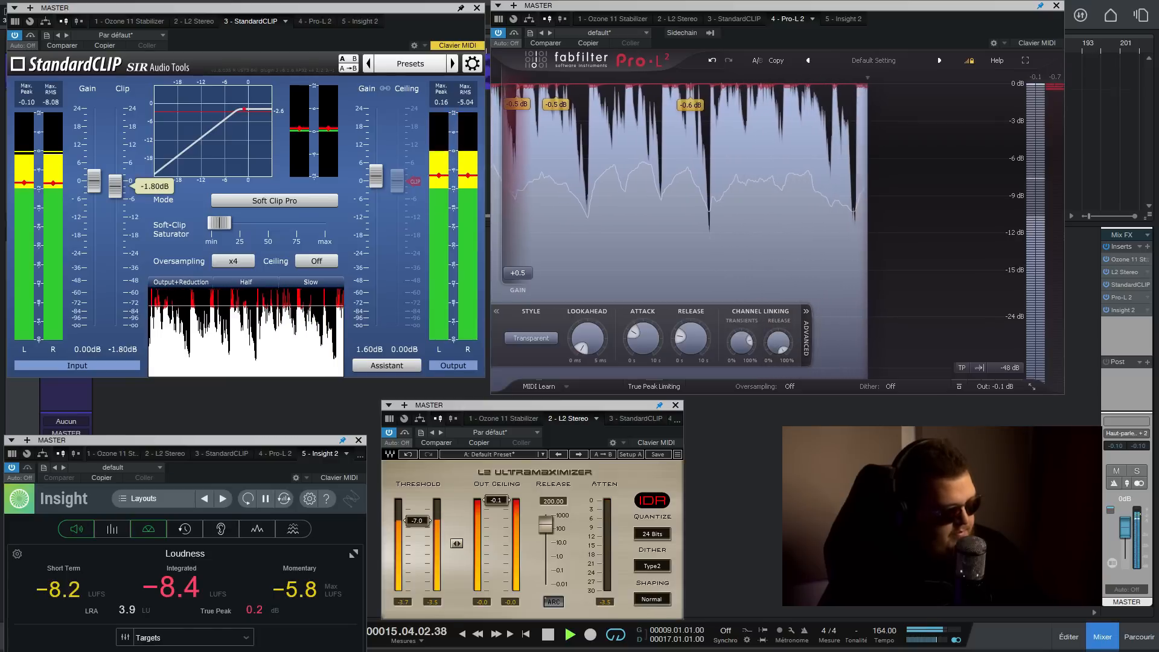
pyautogui.scroll(6, 115, 183)
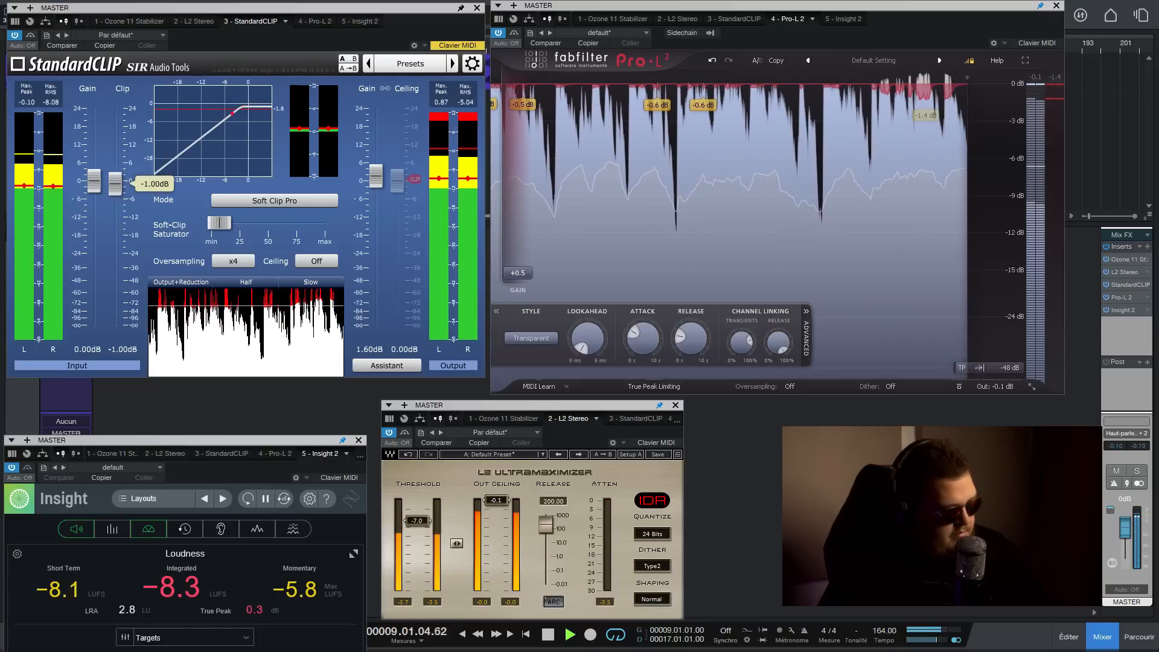
pyautogui.moveTo(219, 224)
pyautogui.scroll(-6, 375, 176)
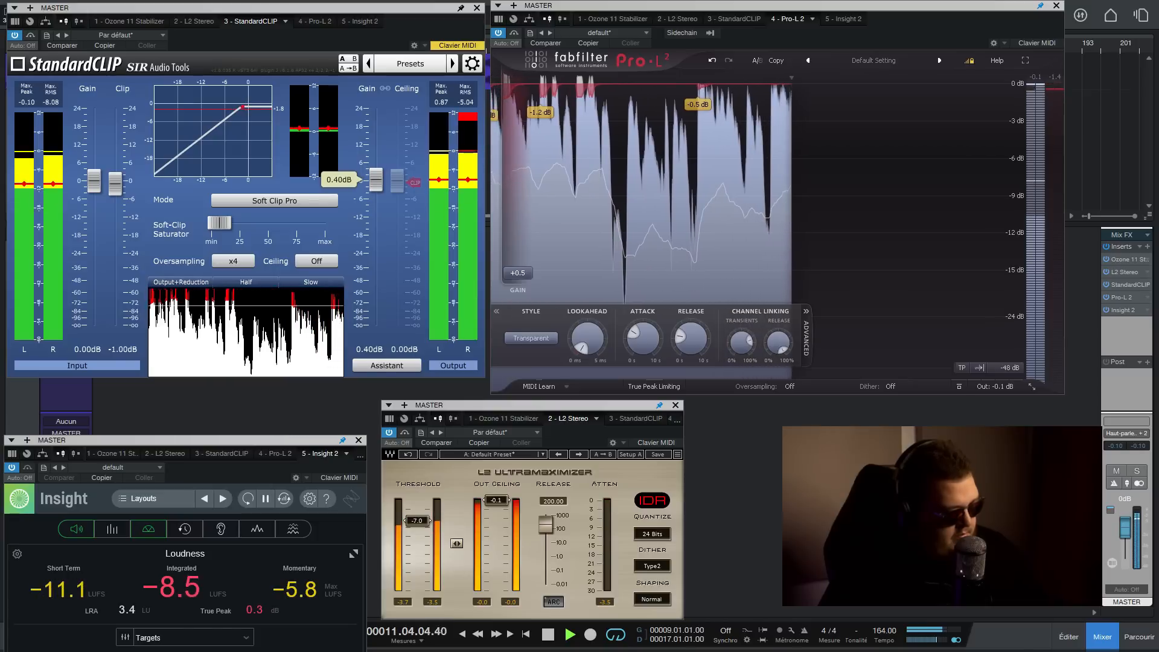
pyautogui.scroll(2, 376, 176)
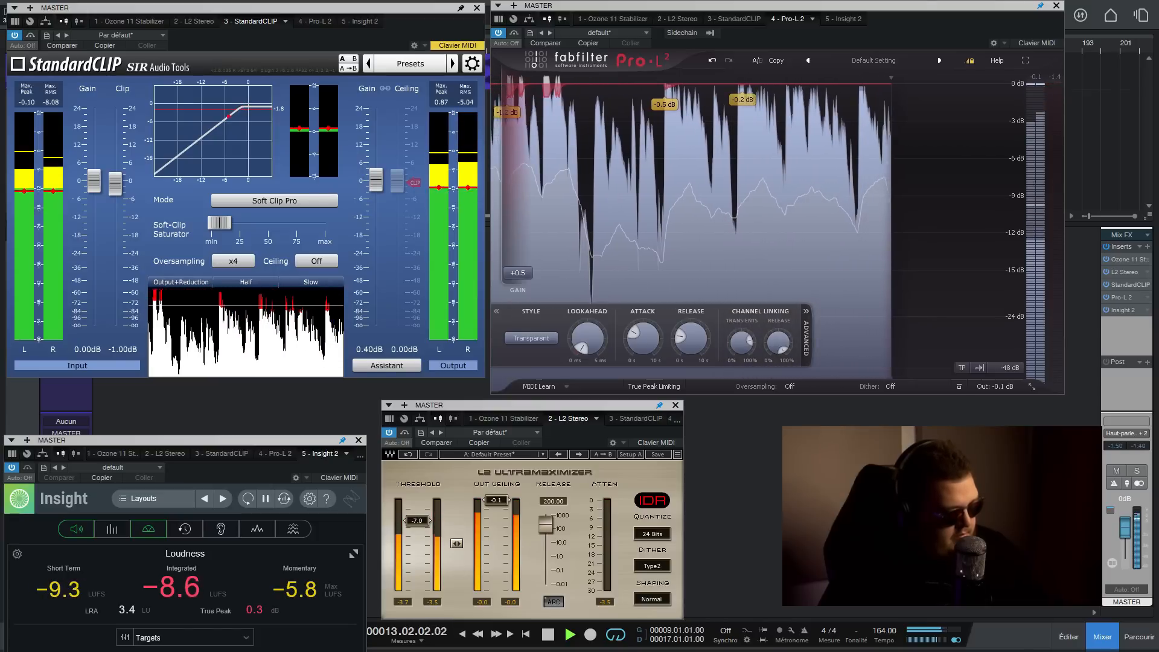
pyautogui.scroll(5, 223, 223)
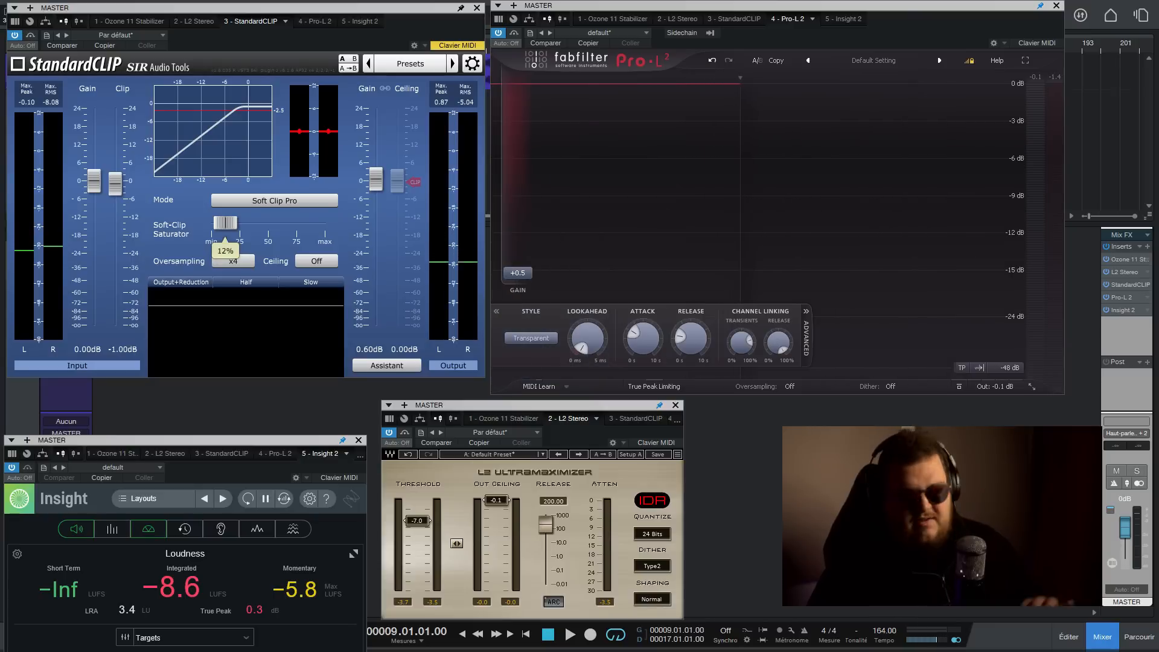
# Reduce the StandardCLIP soft-clip saturation slightly and audition the loop from its start.
pyautogui.moveTo(225, 223)
pyautogui.mouseDown()
pyautogui.moveTo(211, 223)
pyautogui.moveTo(263, 222)
pyautogui.moveTo(211, 223)
pyautogui.moveTo(221, 223)
pyautogui.mouseUp()
pyautogui.press('space')
pyautogui.press('space')
pyautogui.press('space')
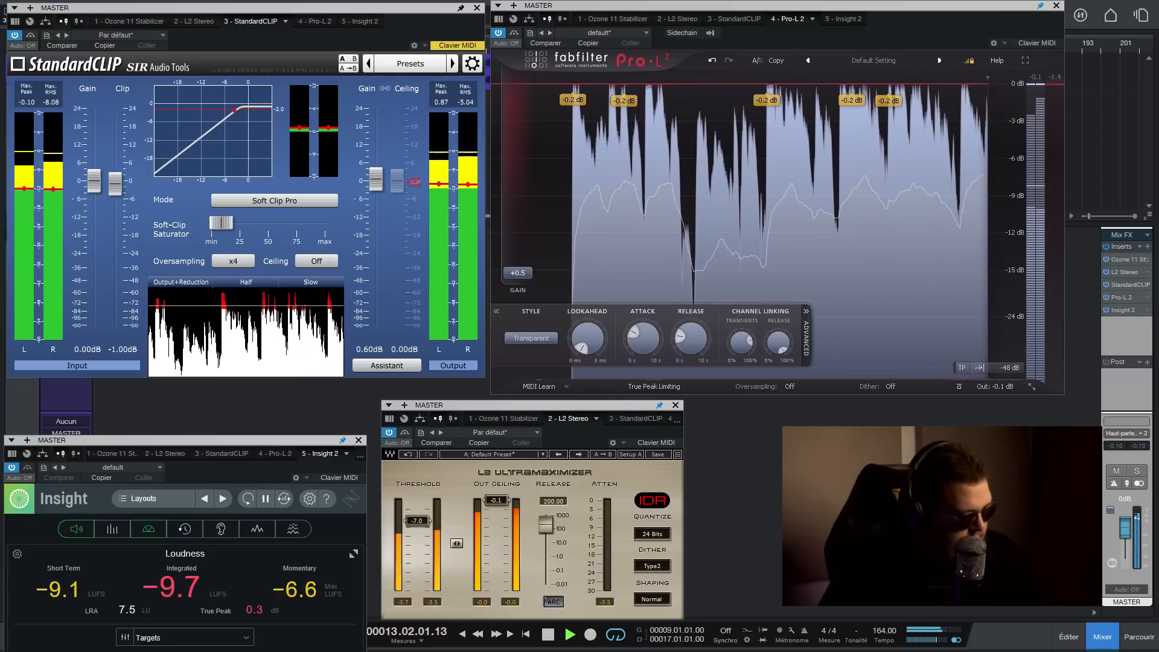
# Set the StandardCLIP soft-clip saturator to 10% by ear and replay the loop to check the result.
pyautogui.moveTo(221, 222); pyautogui.dragTo(223, 223)
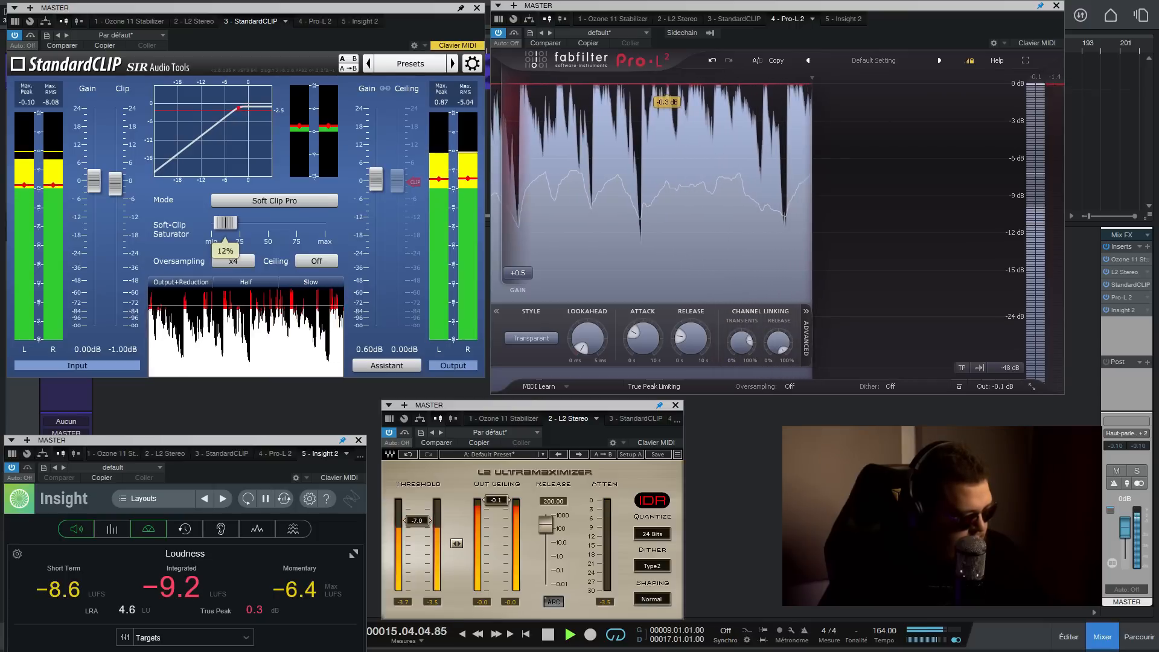
pyautogui.moveTo(224, 222); pyautogui.dragTo(223, 222)
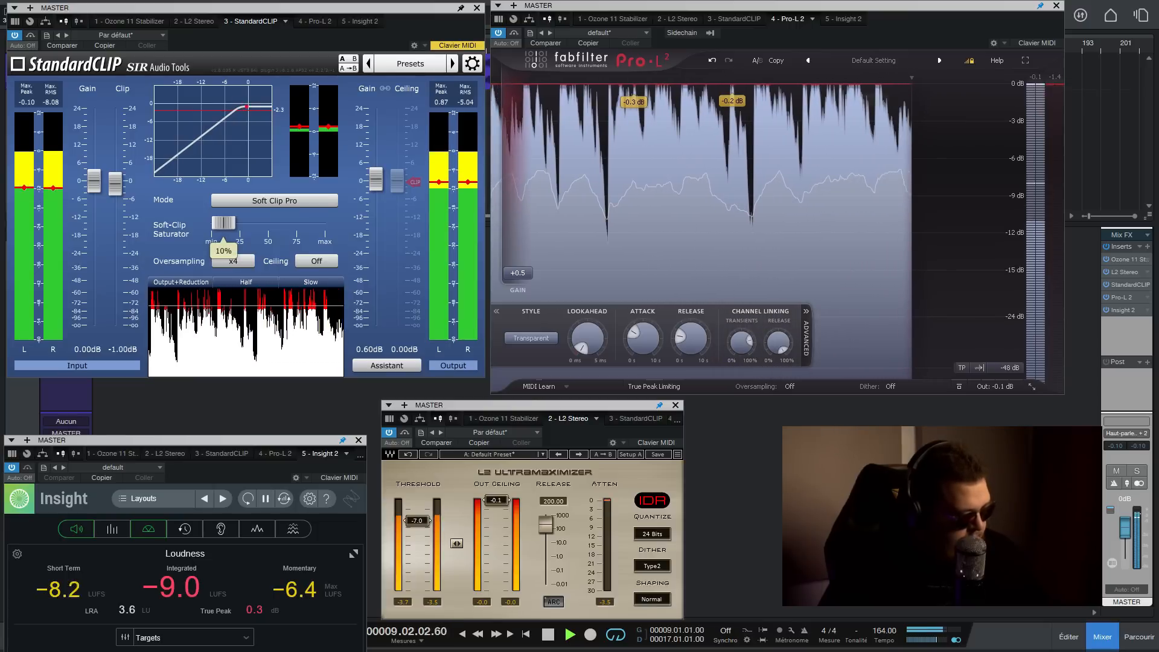
pyautogui.press('space')
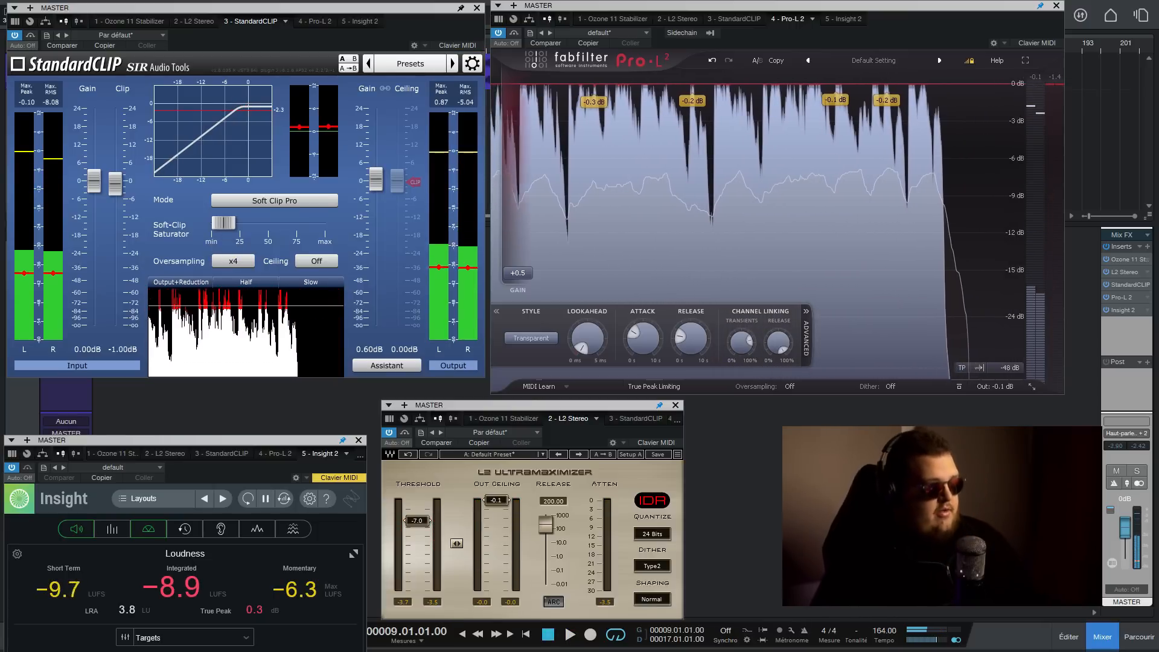
pyautogui.press('space')
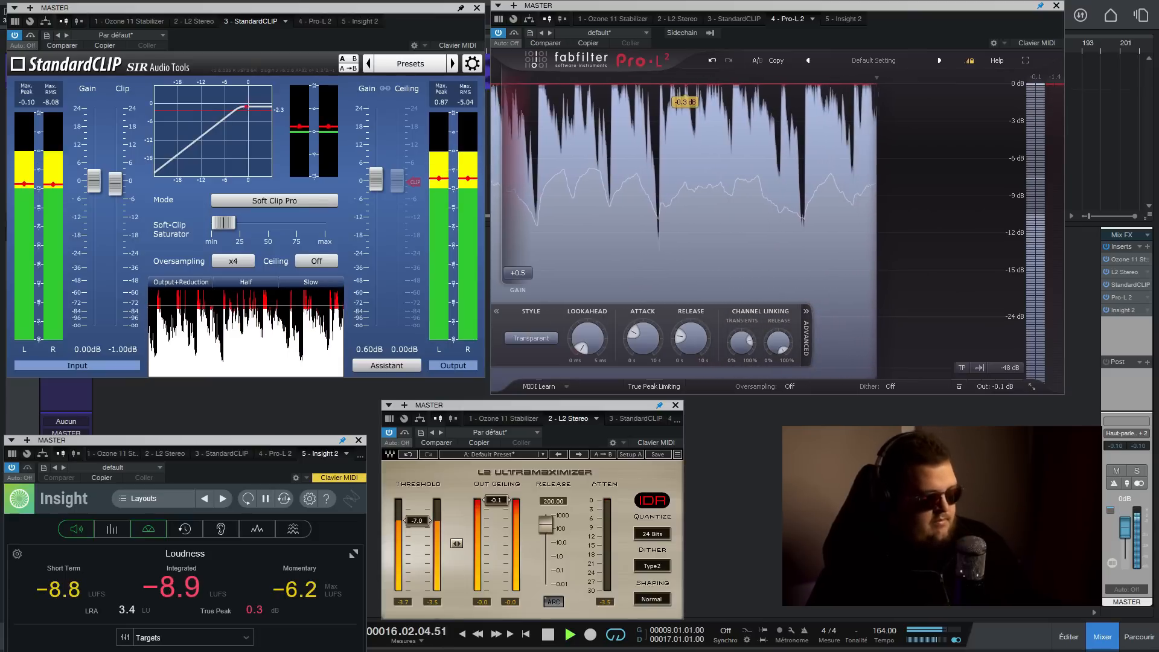
pyautogui.press('space')
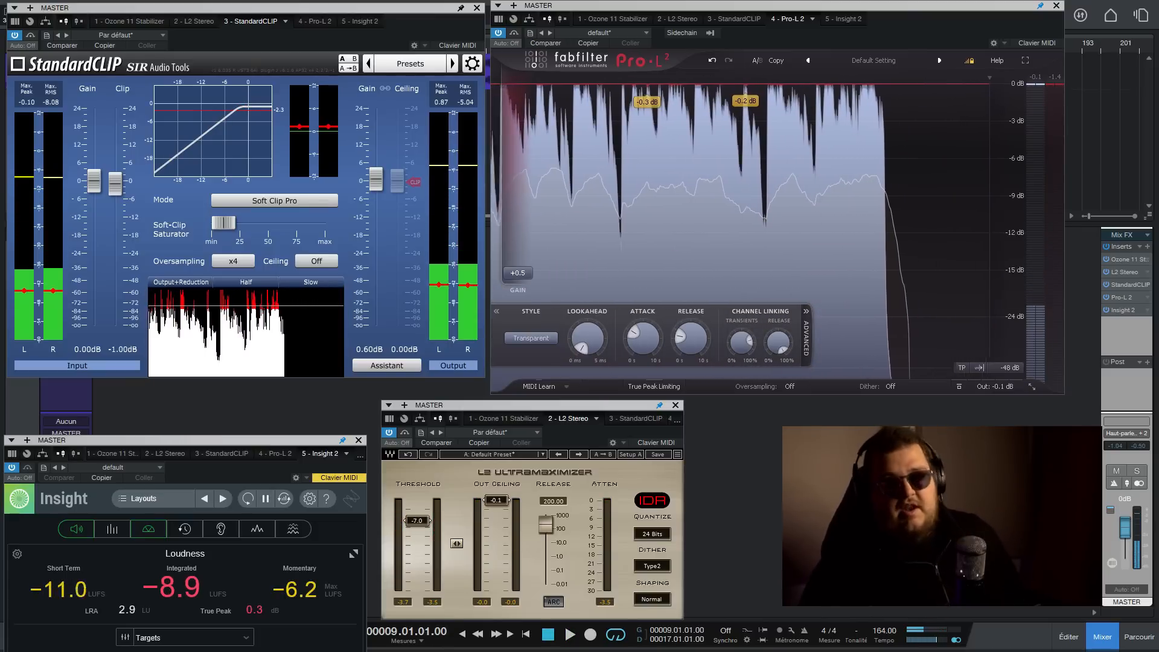